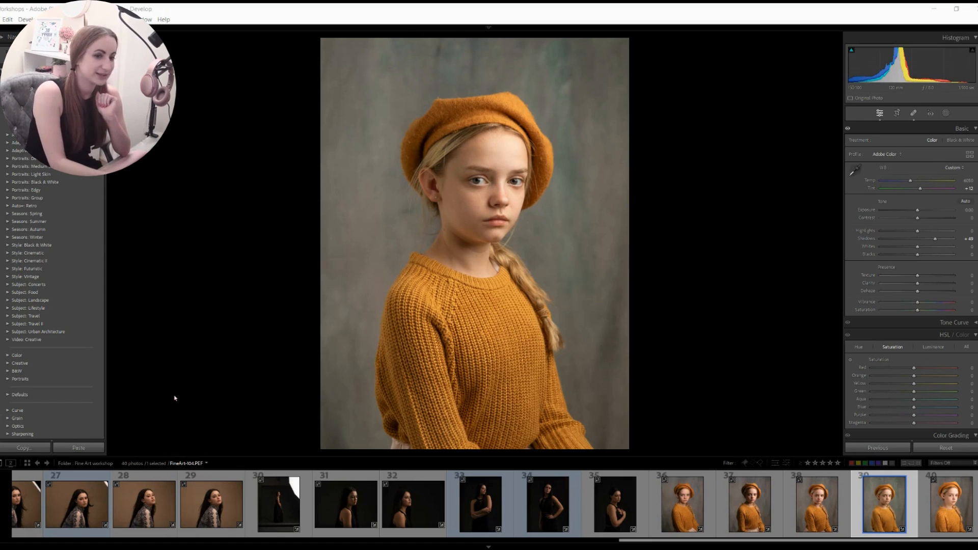
- Crop the portrait tighter from top, bottom, left and right, keeping a little space above the beret
{"action": "key", "text": "r"}
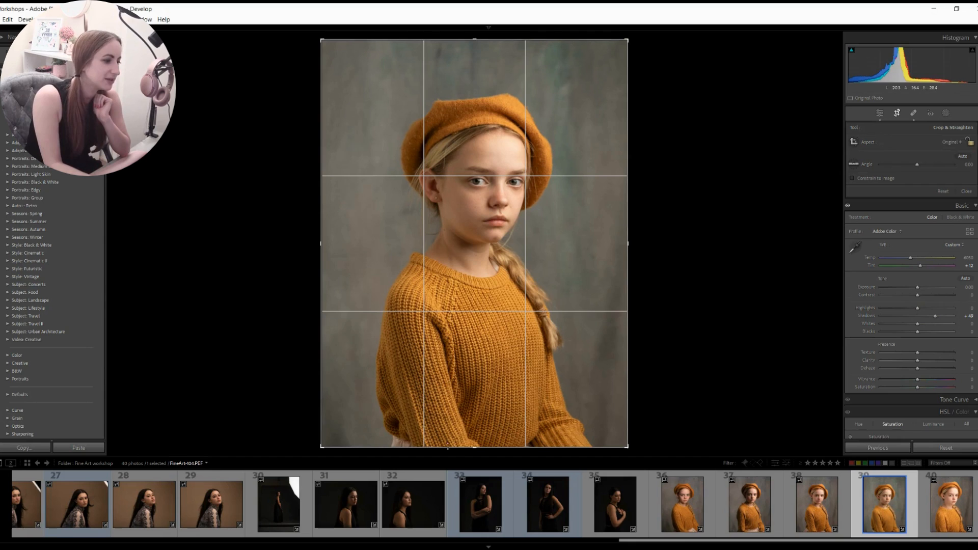
{"action": "left_click_drag", "start_coordinate": [466, 447], "coordinate": [465, 425]}
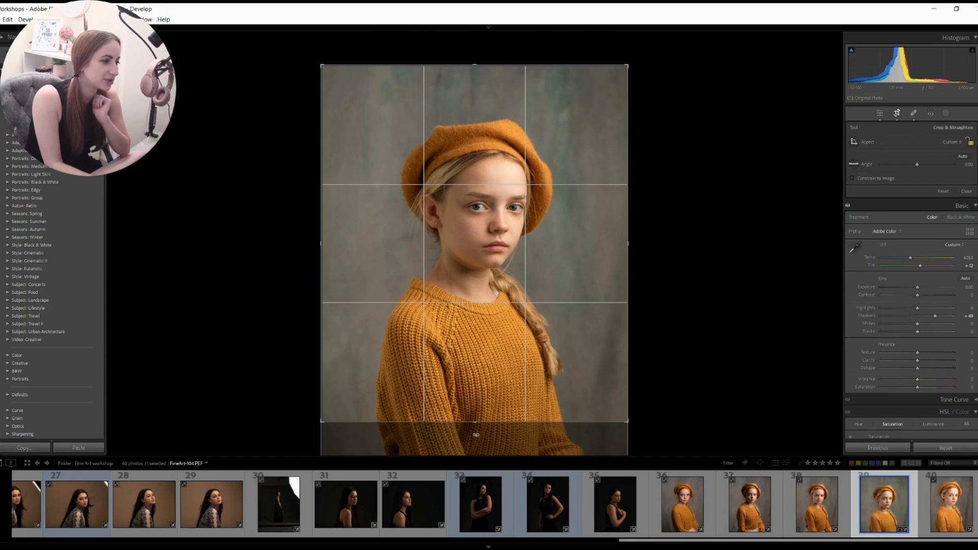
{"action": "left_click_drag", "start_coordinate": [474, 64], "coordinate": [475, 81]}
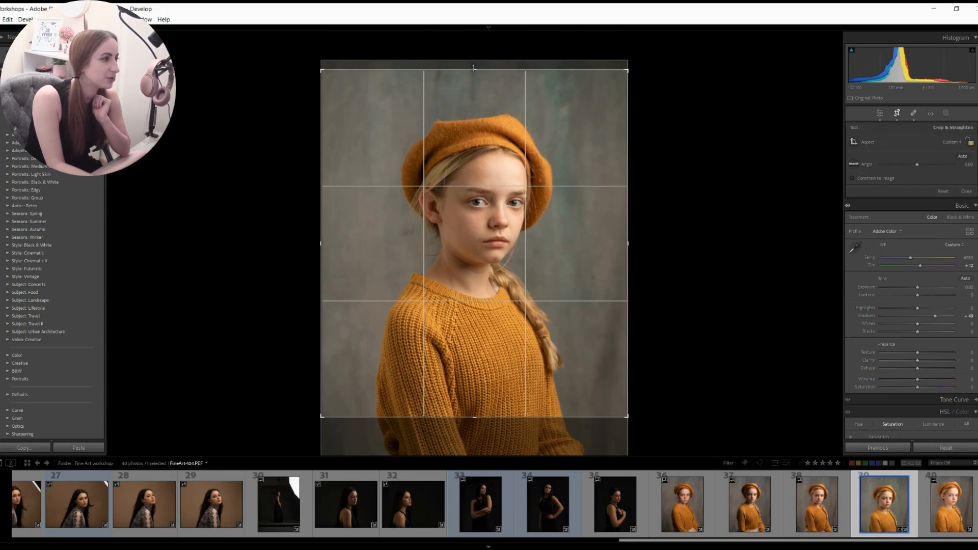
{"action": "left_click_drag", "start_coordinate": [320, 243], "coordinate": [331, 244]}
{"action": "left_click_drag", "start_coordinate": [619, 244], "coordinate": [611, 241]}
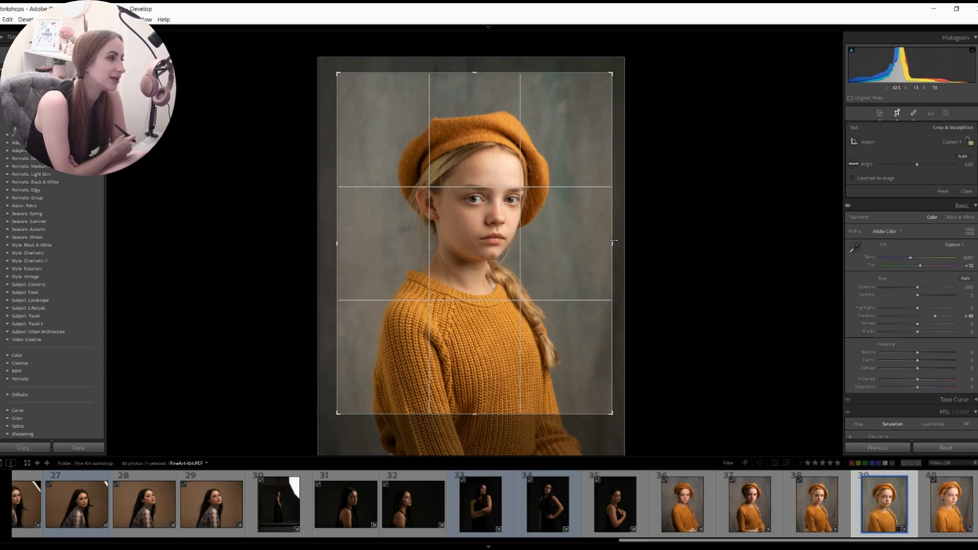
{"action": "left_click_drag", "start_coordinate": [482, 74], "coordinate": [482, 82]}
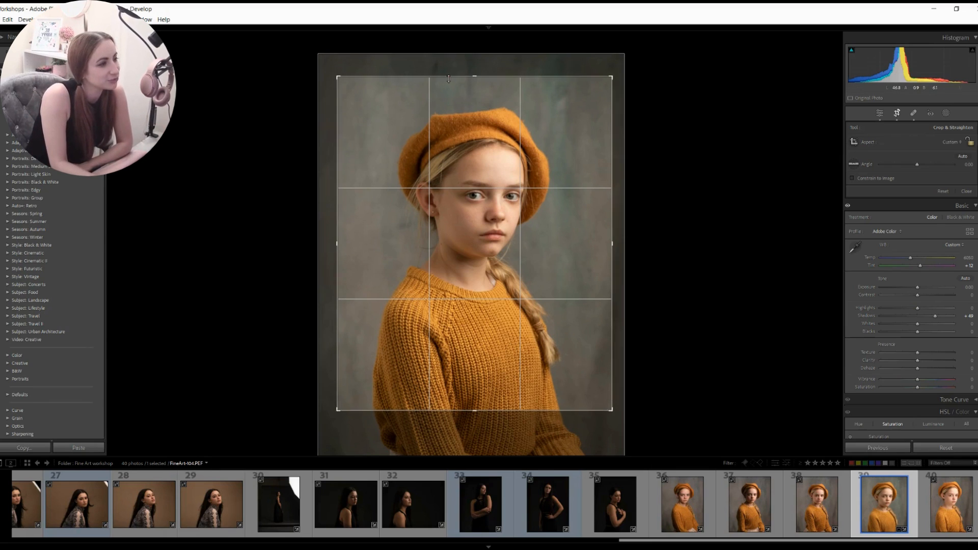
{"action": "left_click_drag", "start_coordinate": [484, 77], "coordinate": [483, 90]}
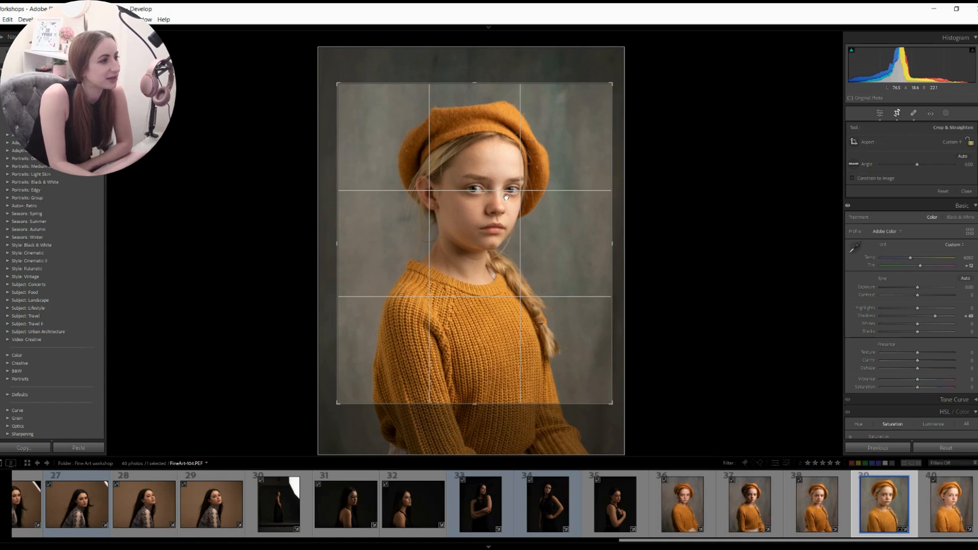
{"action": "left_click_drag", "start_coordinate": [476, 84], "coordinate": [480, 76]}
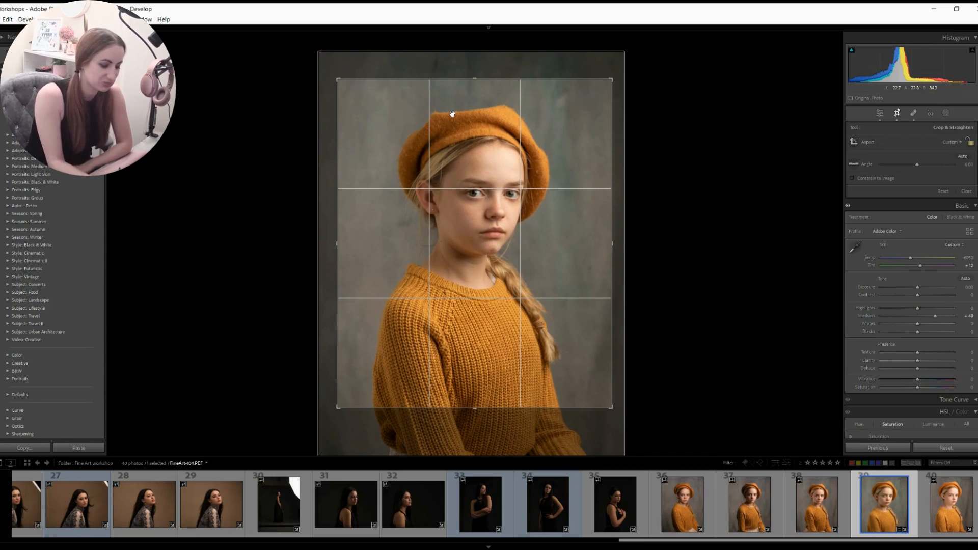
{"action": "key", "text": "Return"}
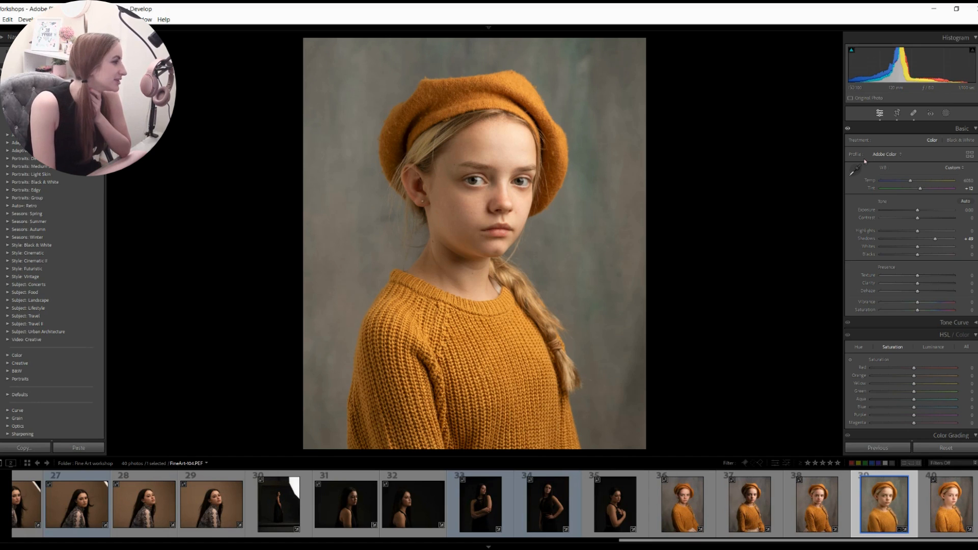
- Set Temp to about 5027 for a bluish-grey backdrop, leaving Vibrance near zero at about +4
{"action": "left_click_drag", "start_coordinate": [910, 181], "coordinate": [903, 183]}
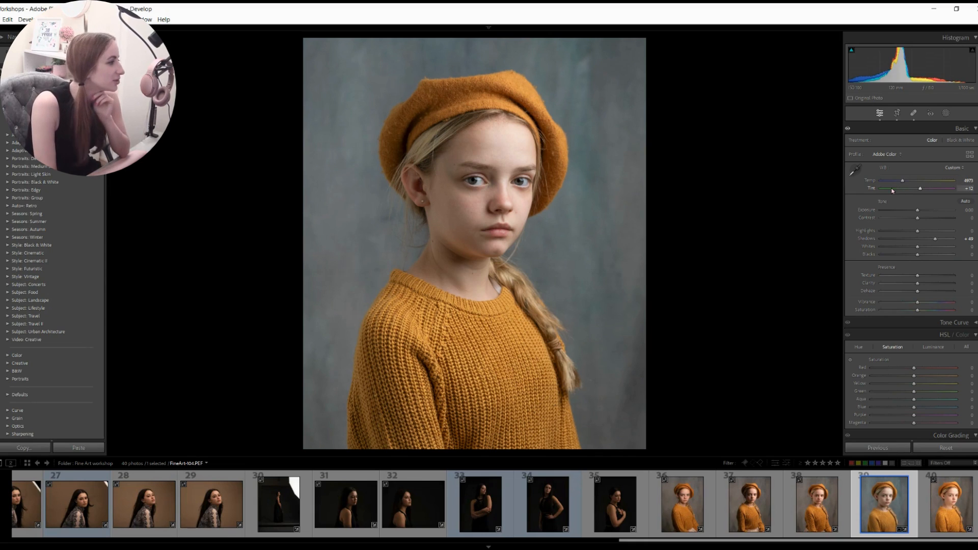
{"action": "mouse_move", "coordinate": [902, 181]}
{"action": "left_mouse_down"}
{"action": "mouse_move", "coordinate": [896, 187]}
{"action": "mouse_move", "coordinate": [909, 188]}
{"action": "left_mouse_up"}
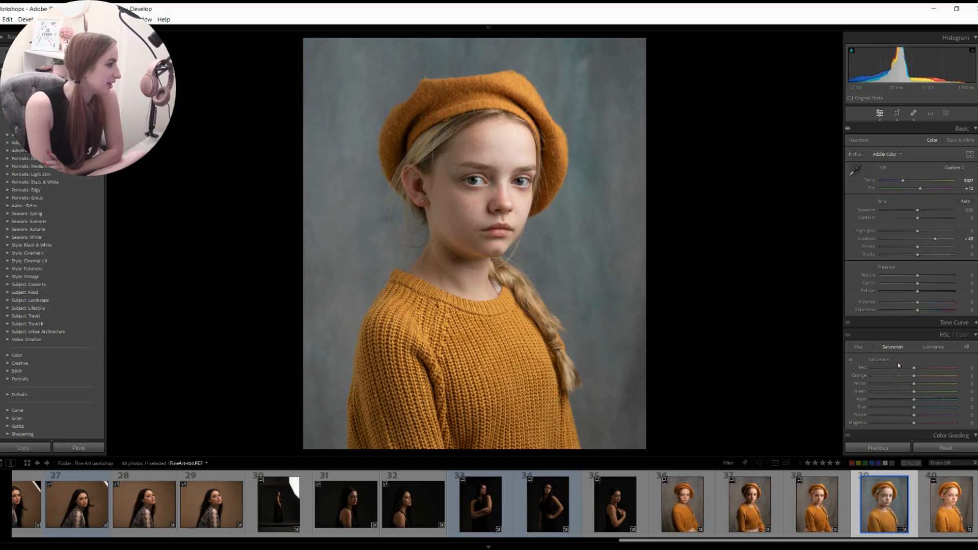
{"action": "left_click_drag", "start_coordinate": [914, 302], "coordinate": [898, 304]}
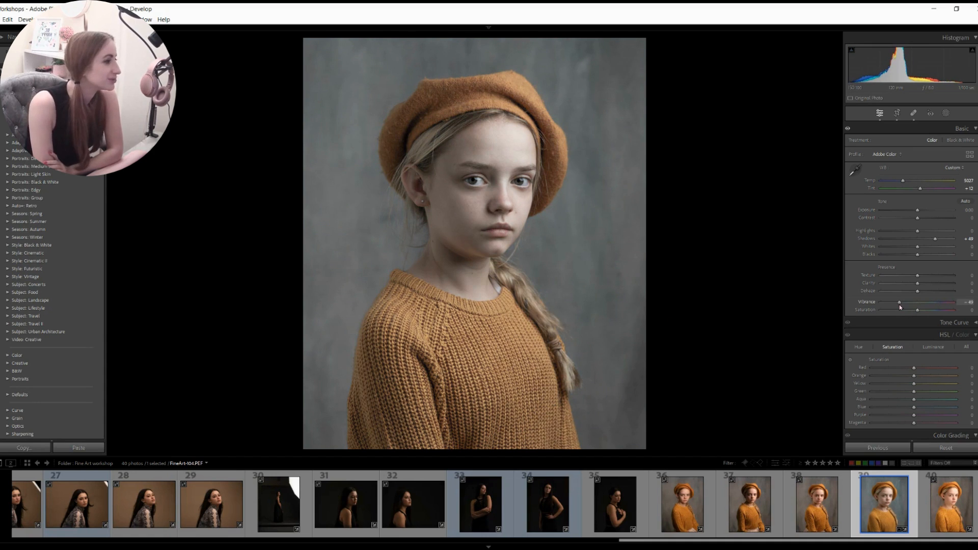
{"action": "left_click_drag", "start_coordinate": [900, 304], "coordinate": [918, 304]}
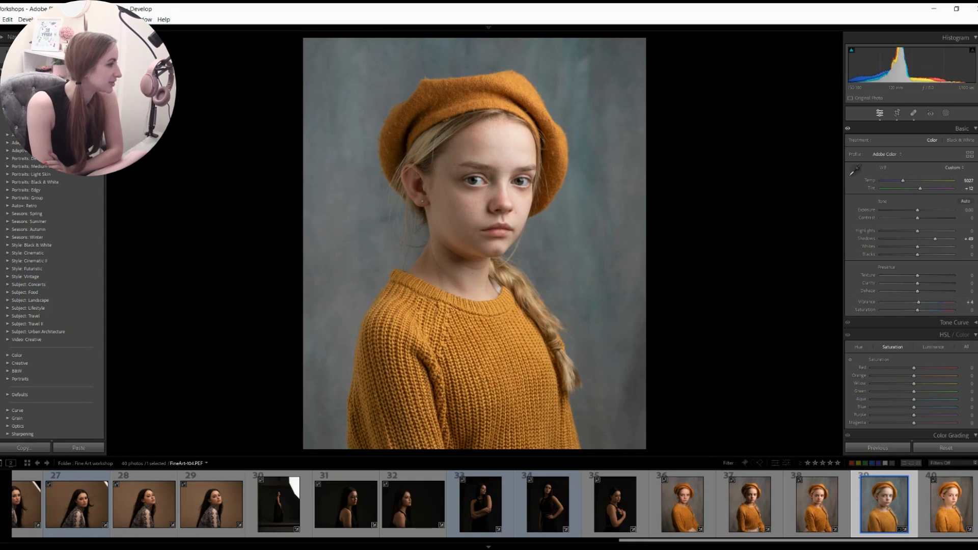
- Shift the HSL Orange hue to change the tone of the sweater and beret
{"action": "scroll", "coordinate": [974, 265], "scroll_direction": "down", "scroll_amount": 2}
{"action": "left_click", "coordinate": [858, 283]}
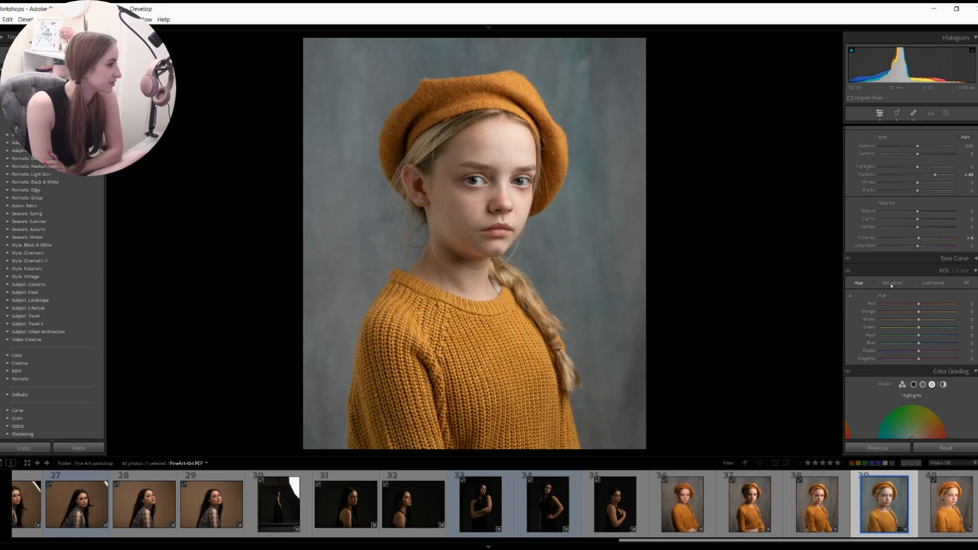
{"action": "left_click", "coordinate": [897, 285]}
{"action": "left_click", "coordinate": [933, 284]}
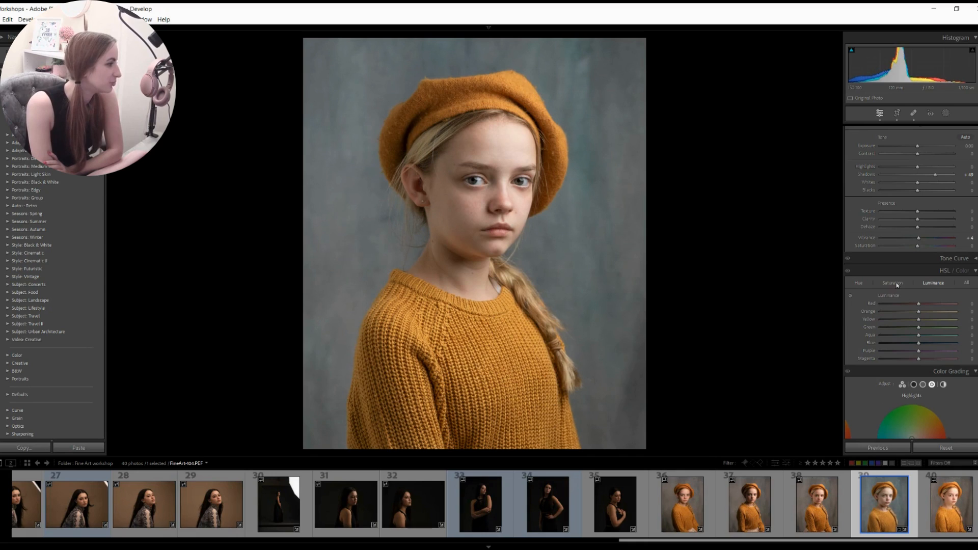
{"action": "left_click", "coordinate": [859, 286]}
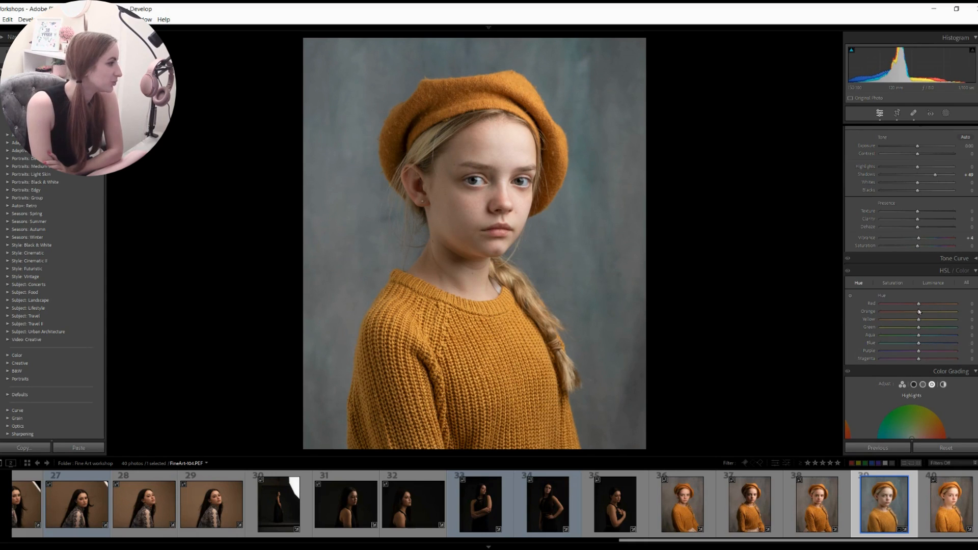
{"action": "mouse_move", "coordinate": [920, 312]}
{"action": "left_mouse_down"}
{"action": "mouse_move", "coordinate": [897, 312]}
{"action": "mouse_move", "coordinate": [948, 311]}
{"action": "mouse_move", "coordinate": [882, 319]}
{"action": "mouse_move", "coordinate": [951, 320]}
{"action": "mouse_move", "coordinate": [893, 320]}
{"action": "mouse_move", "coordinate": [942, 321]}
{"action": "mouse_move", "coordinate": [920, 321]}
{"action": "left_mouse_up"}
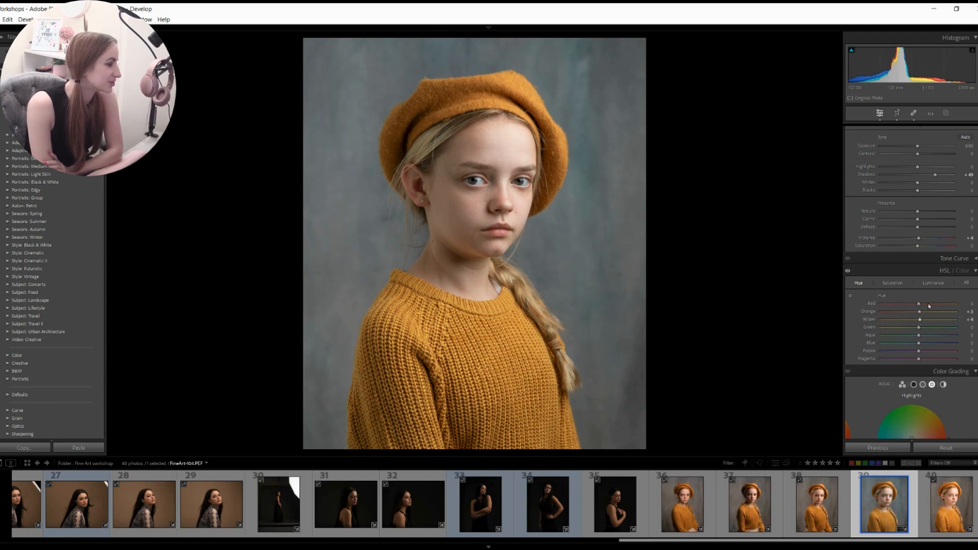
- Lower HSL saturation to about -69 for Yellow and -15 for Orange
{"action": "left_click", "coordinate": [894, 285]}
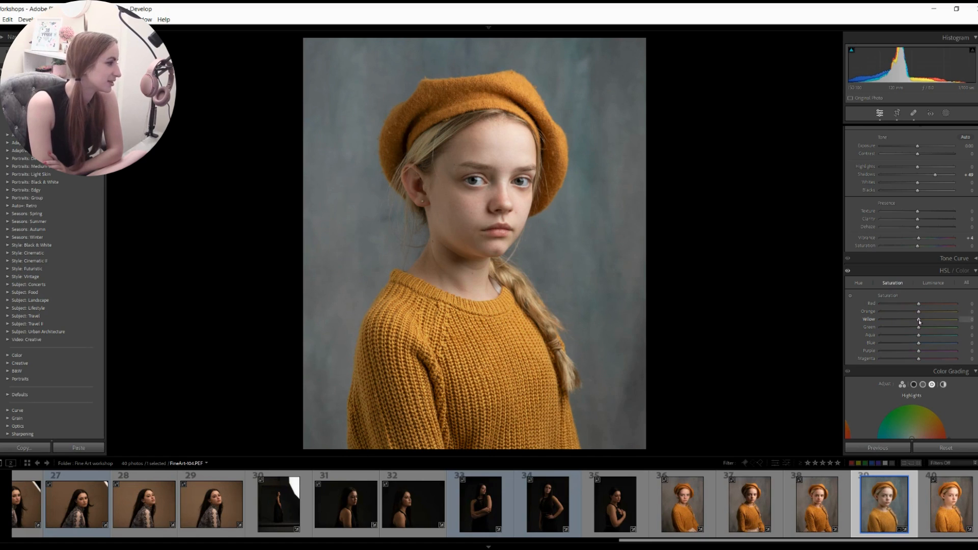
{"action": "left_click_drag", "start_coordinate": [903, 323], "coordinate": [877, 331]}
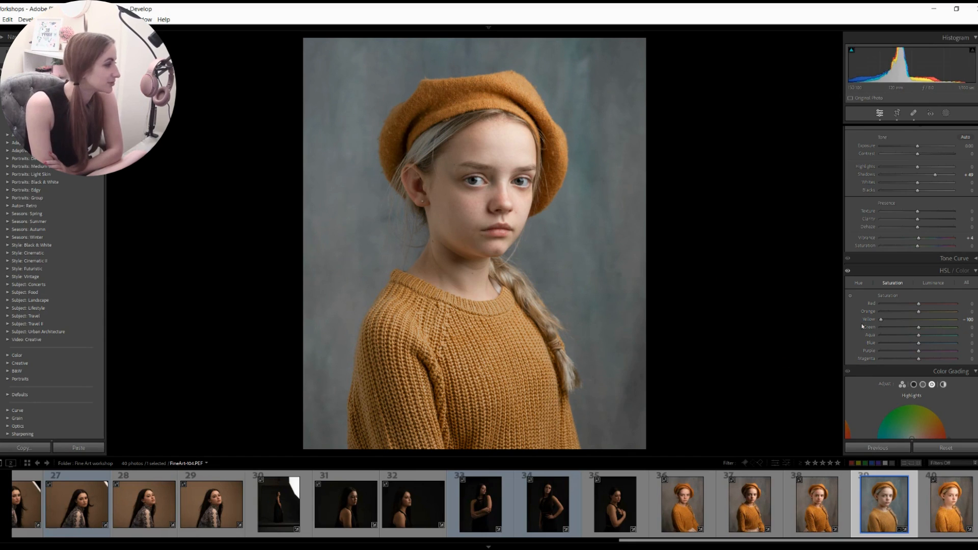
{"action": "left_click_drag", "start_coordinate": [881, 319], "coordinate": [896, 329]}
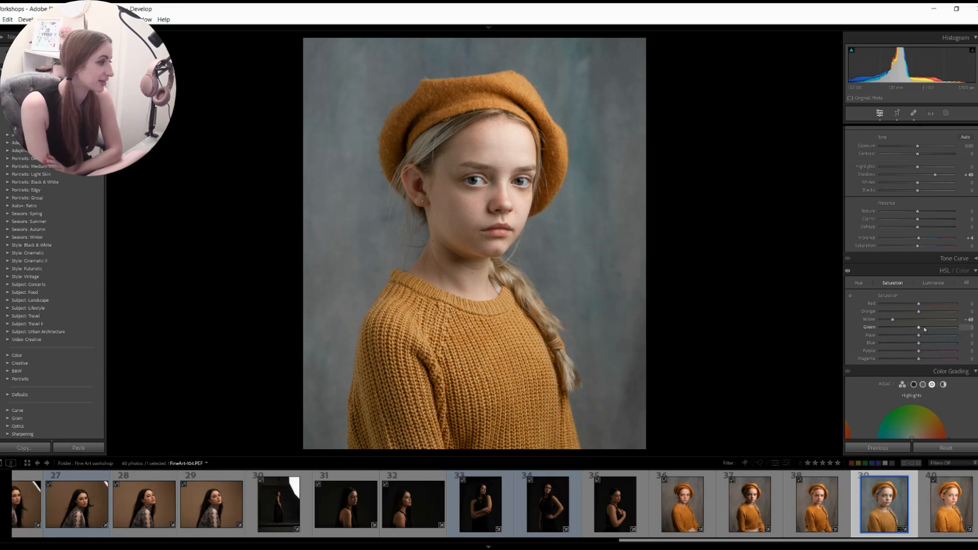
{"action": "left_click_drag", "start_coordinate": [918, 312], "coordinate": [915, 305]}
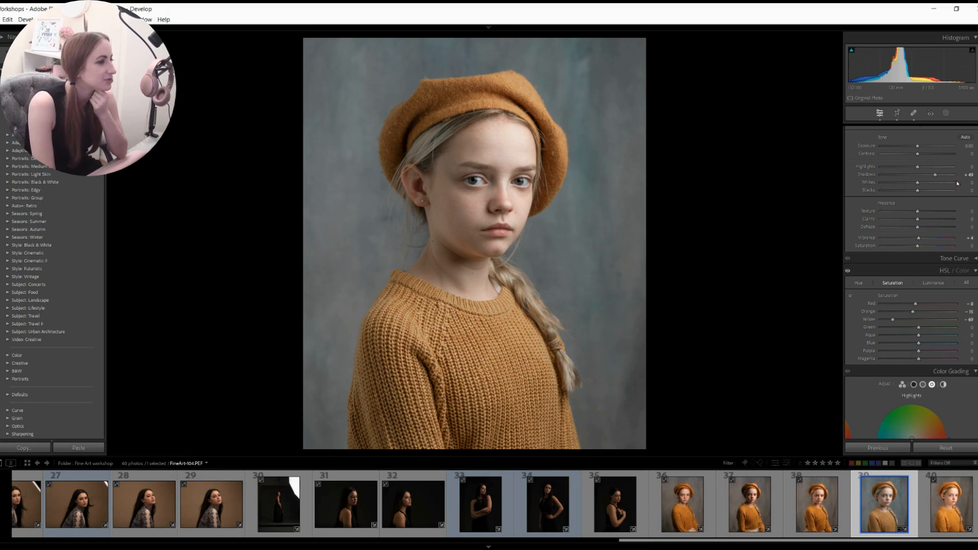
- Paint a new brush mask under the eye with Highlights 100 and Exposure about +0.94
{"action": "left_click", "coordinate": [946, 113]}
{"action": "left_click", "coordinate": [855, 189]}
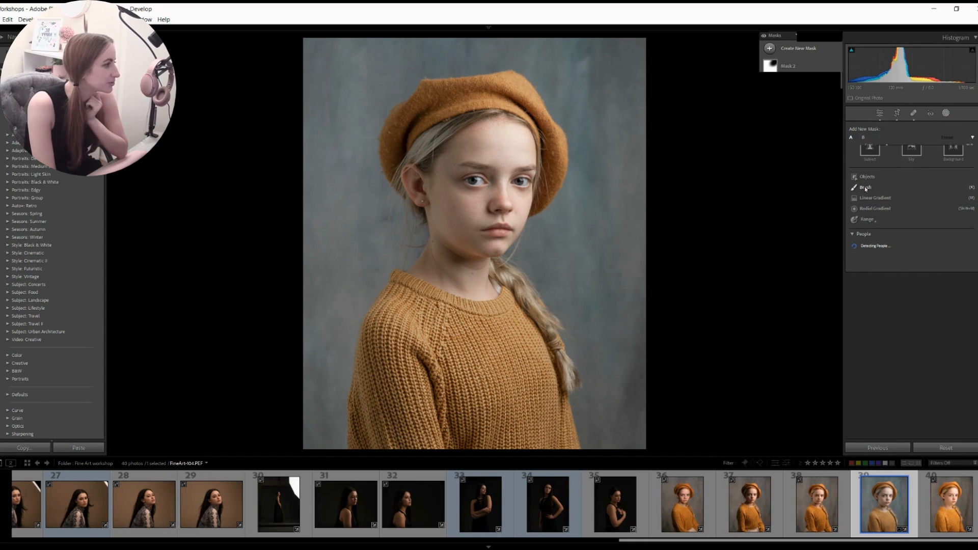
{"action": "scroll", "coordinate": [460, 202], "scroll_direction": "down", "scroll_amount": 3}
{"action": "mouse_move", "coordinate": [463, 185]}
{"action": "left_mouse_down"}
{"action": "mouse_move", "coordinate": [485, 192]}
{"action": "mouse_move", "coordinate": [479, 216]}
{"action": "mouse_move", "coordinate": [469, 196]}
{"action": "left_mouse_up"}
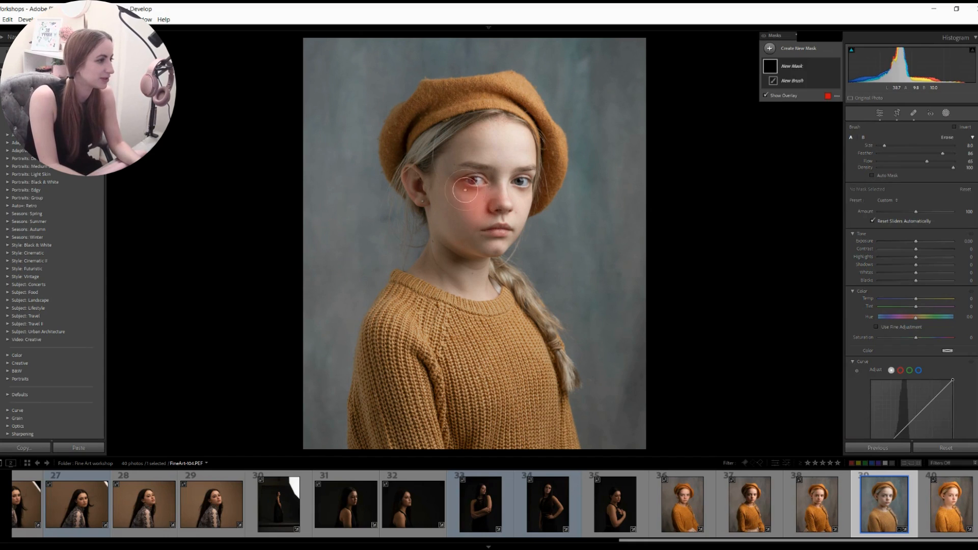
{"action": "left_click_drag", "start_coordinate": [937, 258], "coordinate": [959, 265]}
{"action": "left_click_drag", "start_coordinate": [916, 241], "coordinate": [925, 248]}
- Extend the brightening brush mask over the brow, chin, lower lip and nose tip and bridge
{"action": "left_click_drag", "start_coordinate": [500, 163], "coordinate": [484, 163]}
{"action": "left_click_drag", "start_coordinate": [499, 244], "coordinate": [497, 247]}
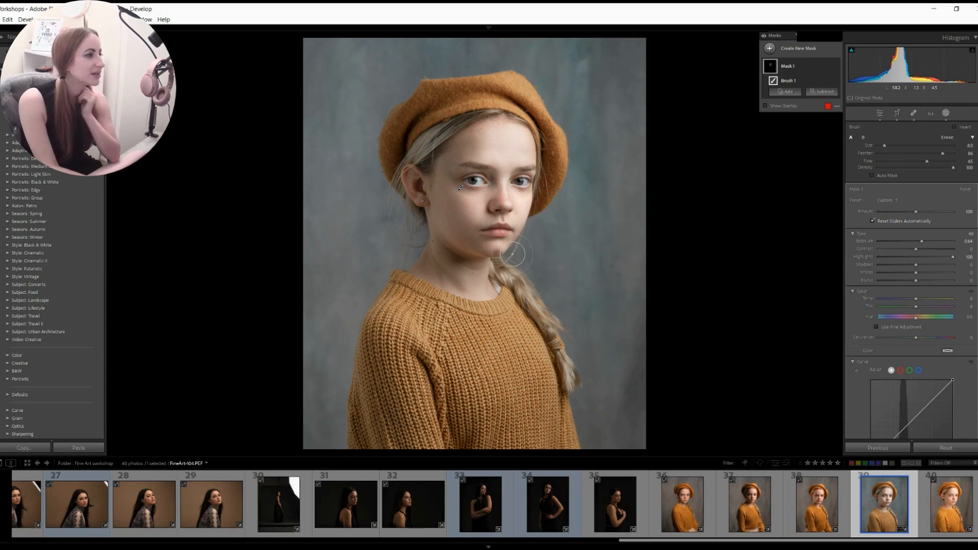
{"action": "scroll", "coordinate": [511, 243], "scroll_direction": "down", "scroll_amount": 5}
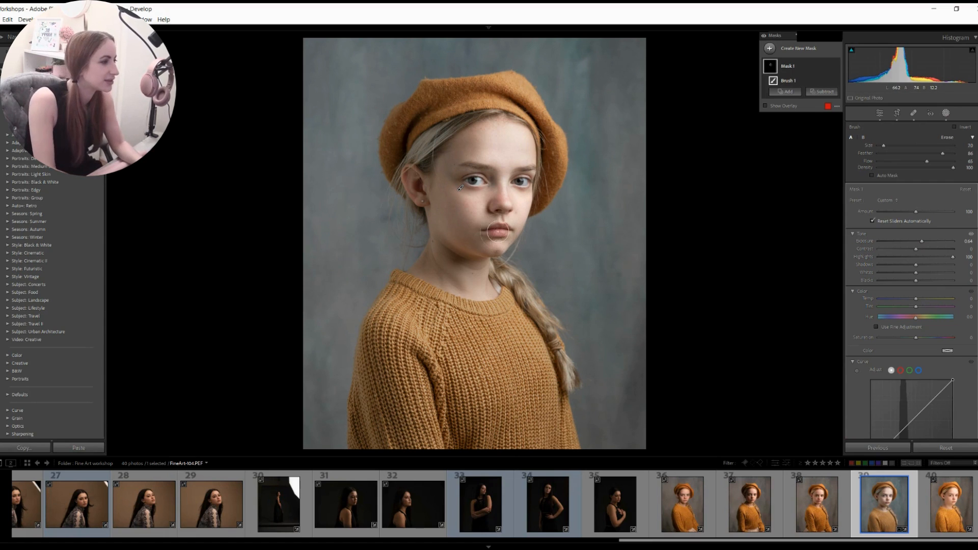
{"action": "scroll", "coordinate": [490, 213], "scroll_direction": "up", "scroll_amount": 3}
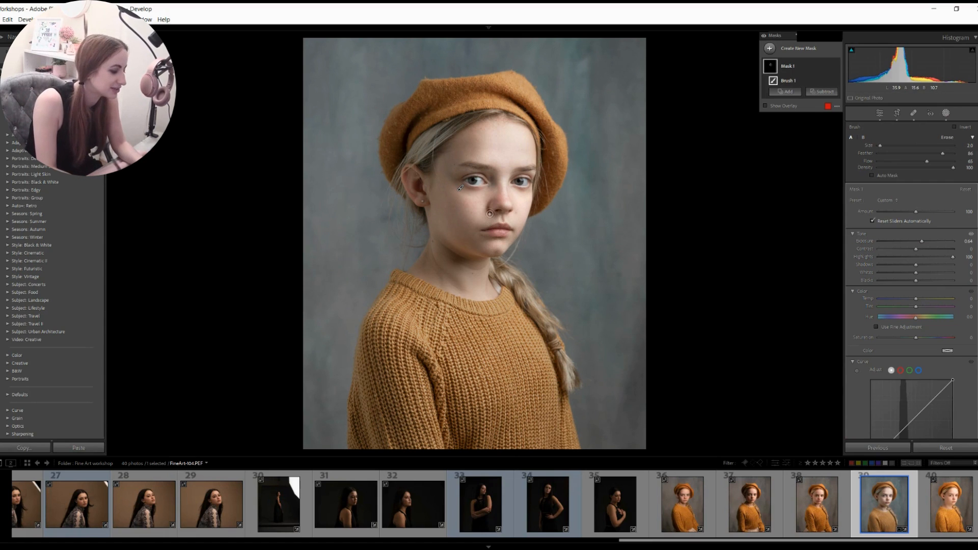
{"action": "key", "text": "ctrl+equal"}
{"action": "mouse_move", "coordinate": [508, 289]}
{"action": "left_mouse_down"}
{"action": "mouse_move", "coordinate": [518, 288]}
{"action": "mouse_move", "coordinate": [507, 290]}
{"action": "left_mouse_up"}
{"action": "left_click_drag", "start_coordinate": [522, 249], "coordinate": [520, 194]}
{"action": "key", "text": "ctrl+minus"}
{"action": "key", "text": "ctrl+minus"}
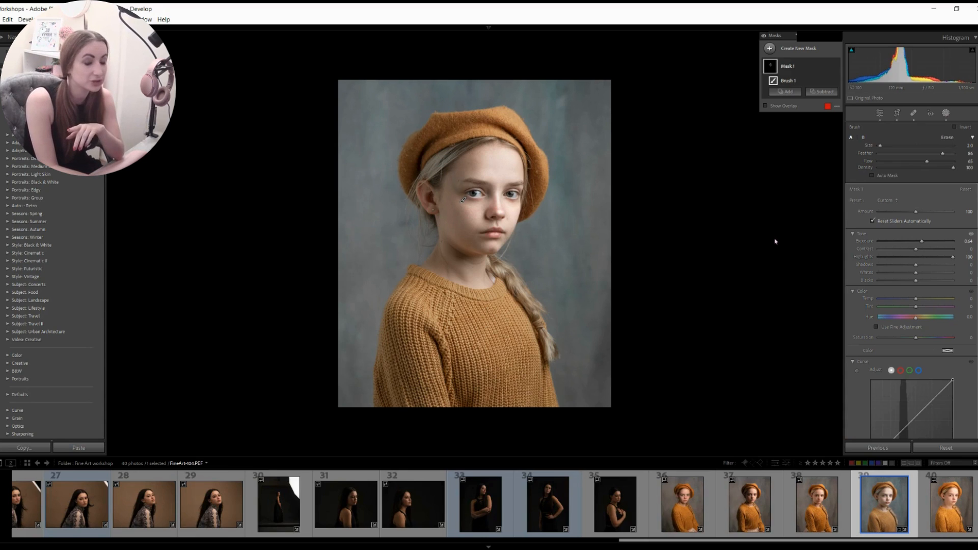
- Create a Select People mask on Person 1 limited to Iris and Pupil
{"action": "left_click", "coordinate": [771, 50]}
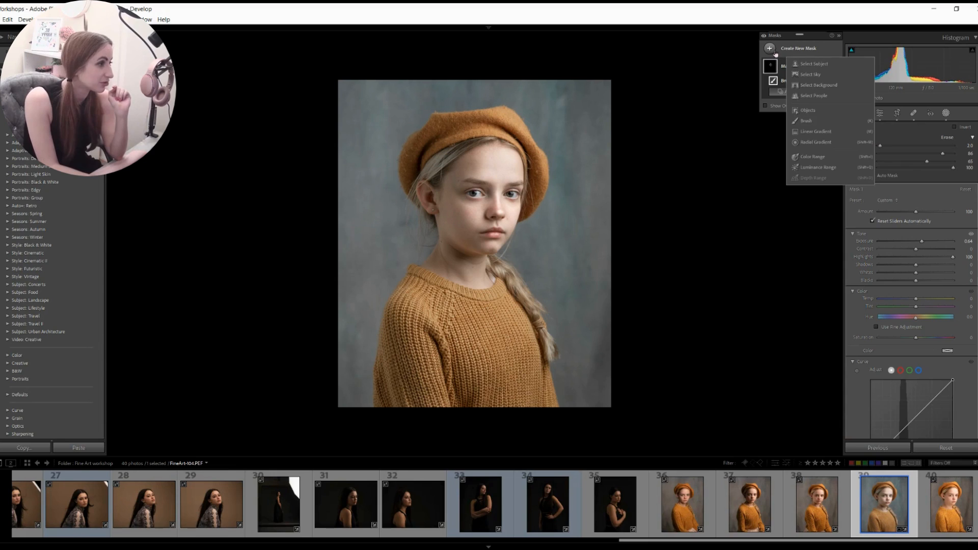
{"action": "left_click", "coordinate": [814, 95]}
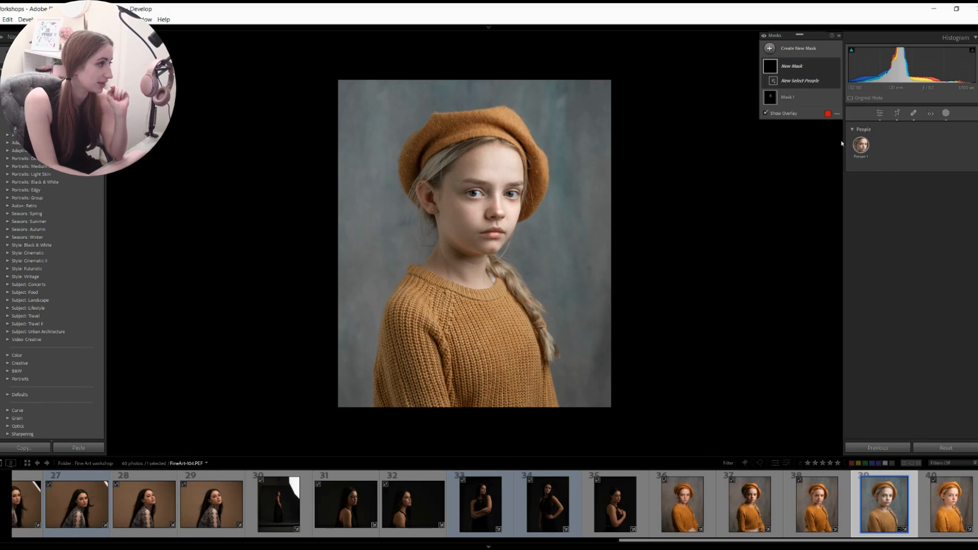
{"action": "left_click", "coordinate": [860, 148]}
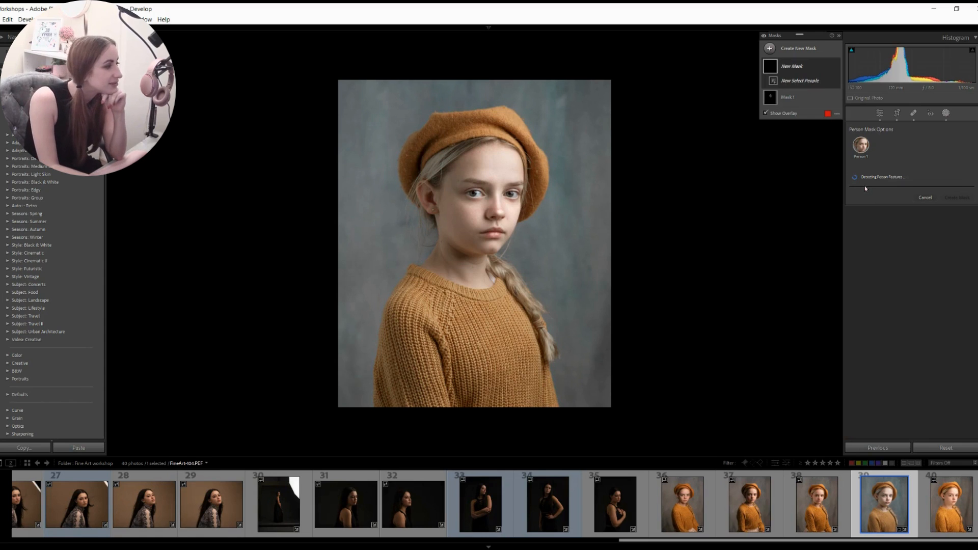
{"action": "left_click", "coordinate": [867, 233]}
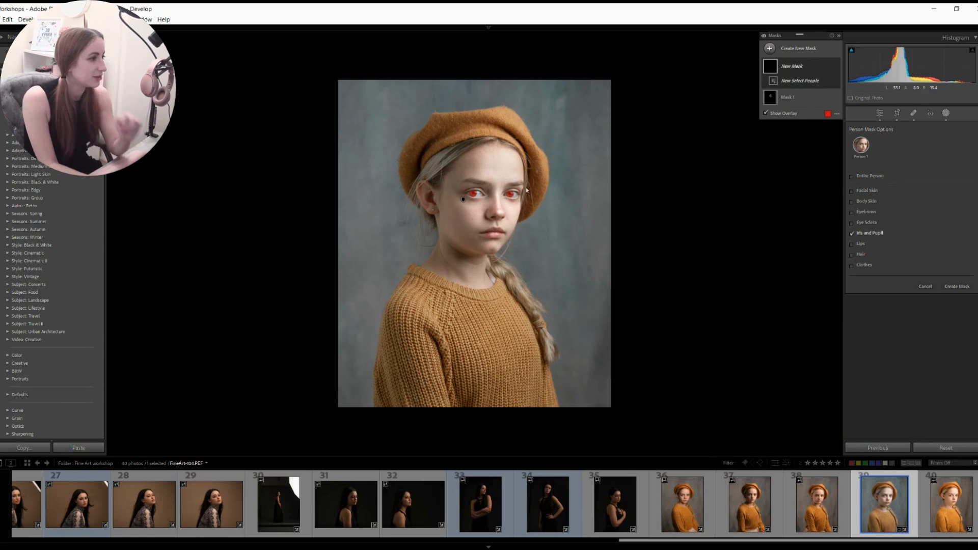
{"action": "left_click", "coordinate": [949, 288]}
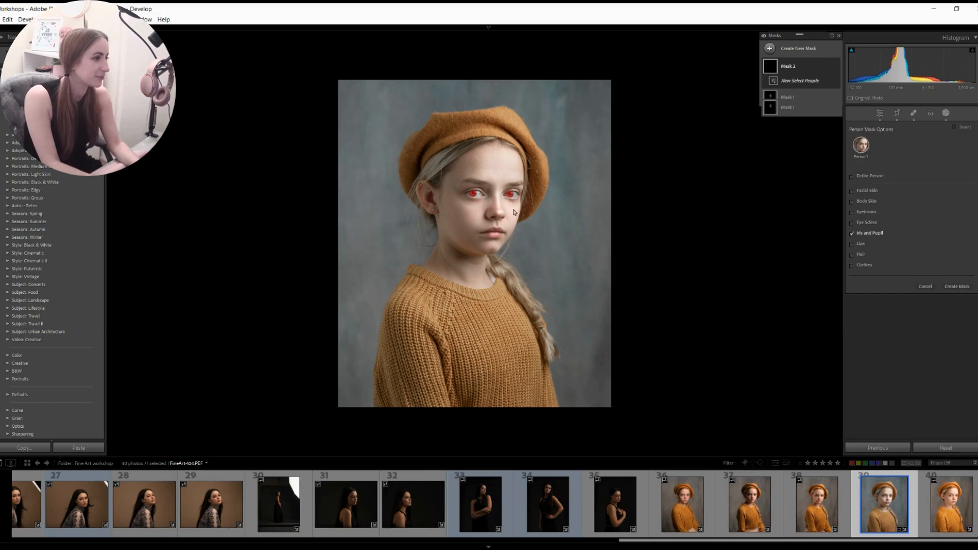
- Set the eye mask to Exposure 0.72, Temp -34 and Highlights -21, comparing before and after
{"action": "key", "text": "z"}
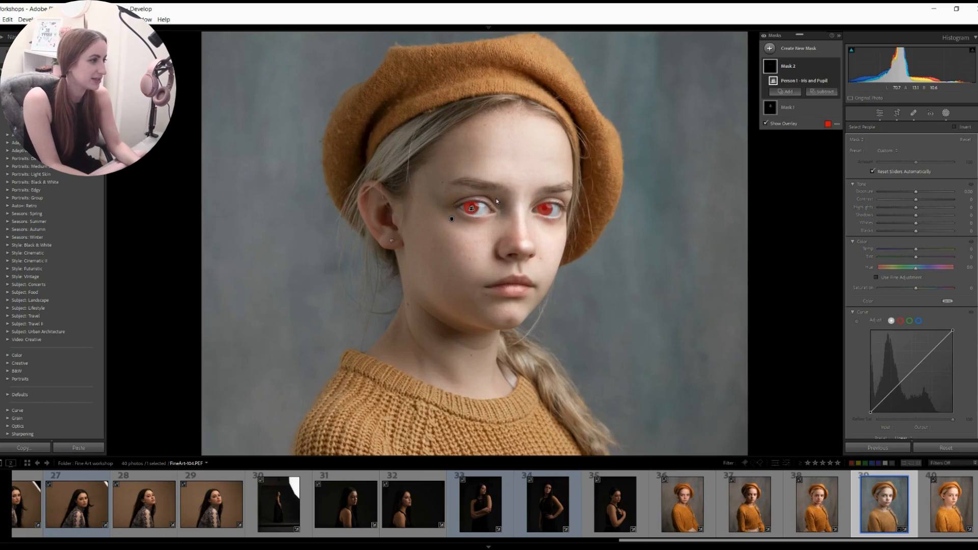
{"action": "key", "text": "ctrl+equal"}
{"action": "left_click_drag", "start_coordinate": [565, 219], "coordinate": [533, 240]}
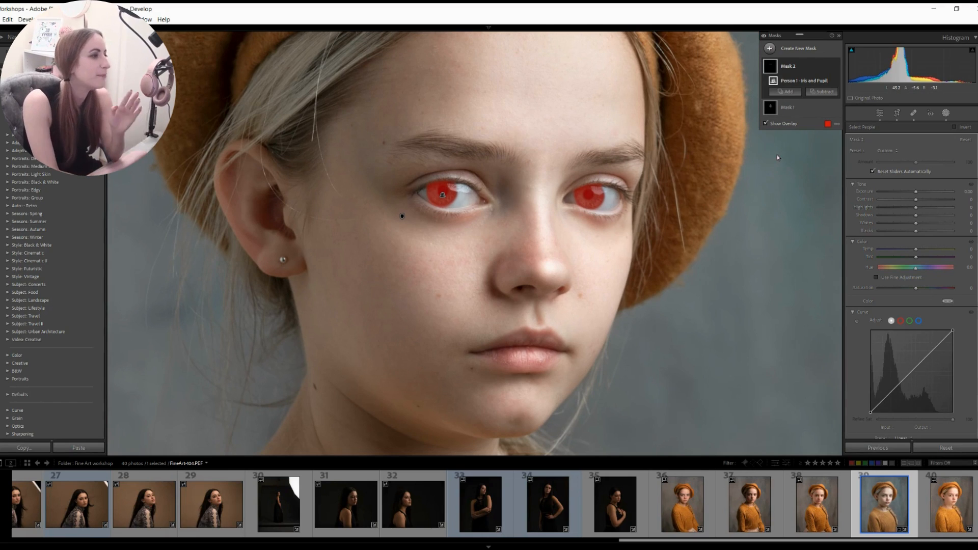
{"action": "left_click_drag", "start_coordinate": [916, 192], "coordinate": [922, 192]}
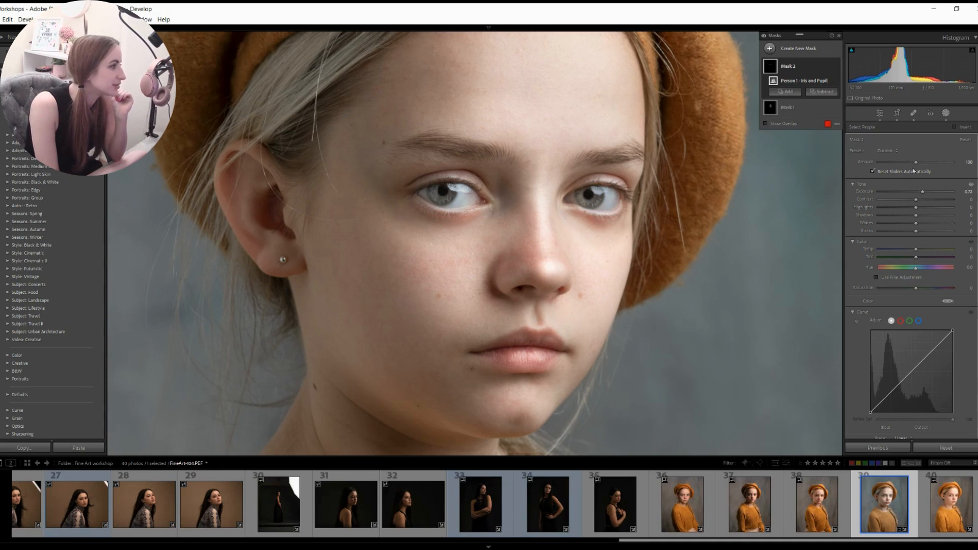
{"action": "left_click_drag", "start_coordinate": [916, 249], "coordinate": [901, 248]}
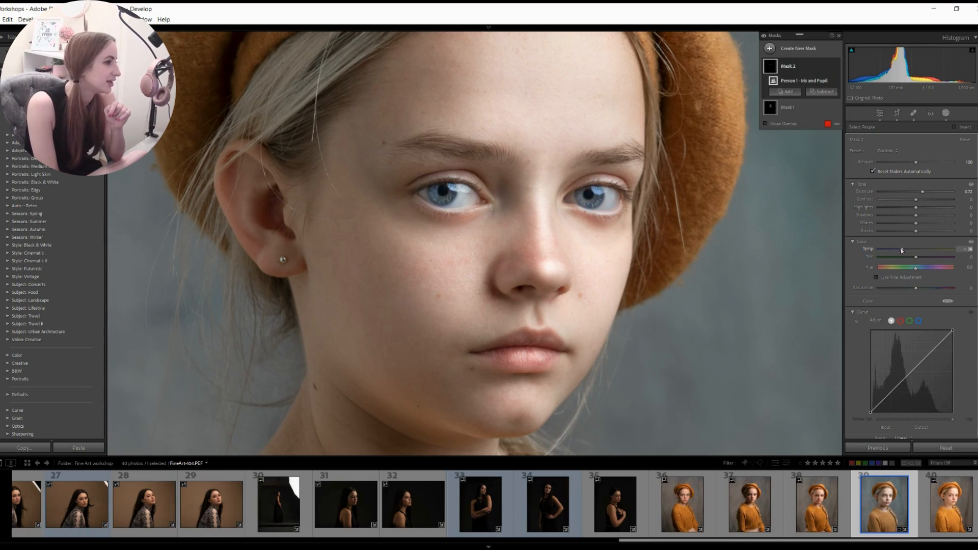
{"action": "left_click_drag", "start_coordinate": [915, 207], "coordinate": [920, 204]}
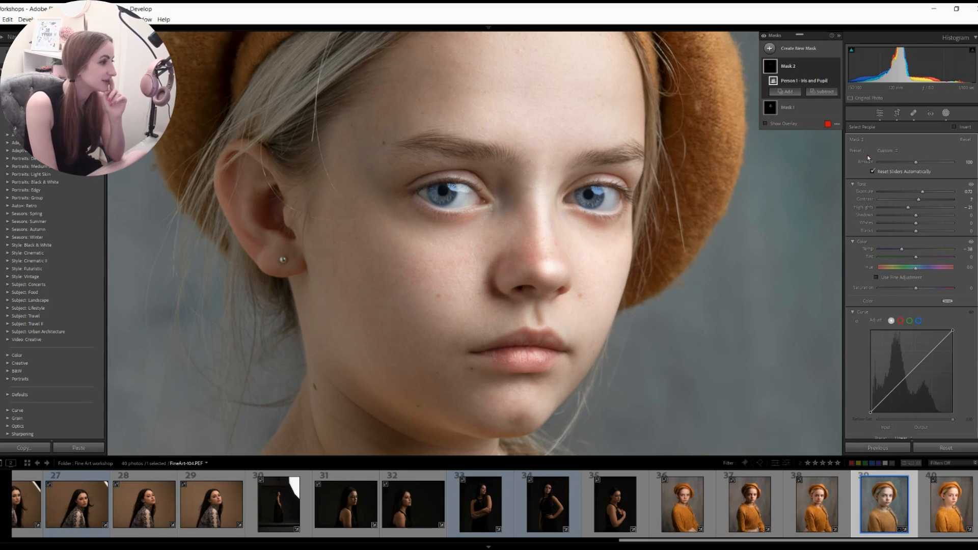
{"action": "left_click", "coordinate": [835, 66]}
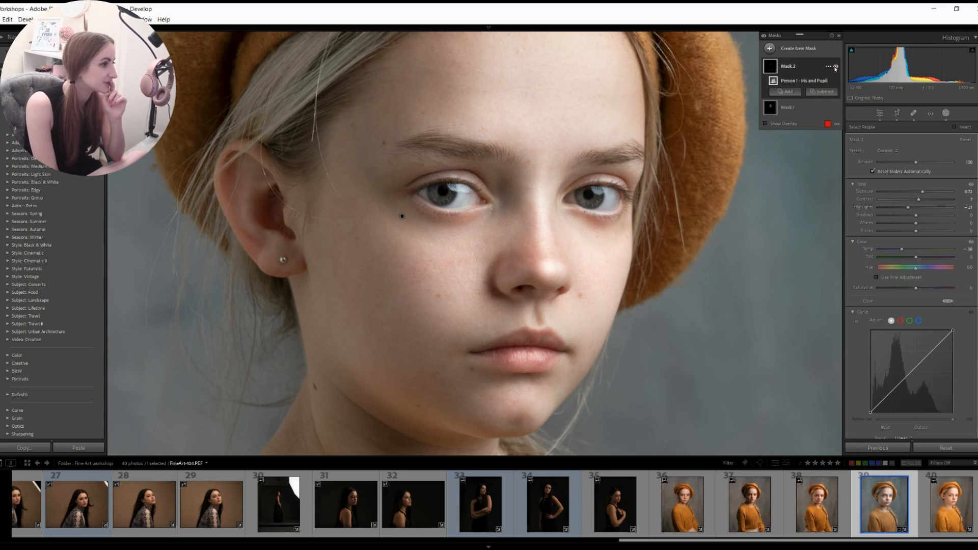
{"action": "left_click", "coordinate": [835, 66]}
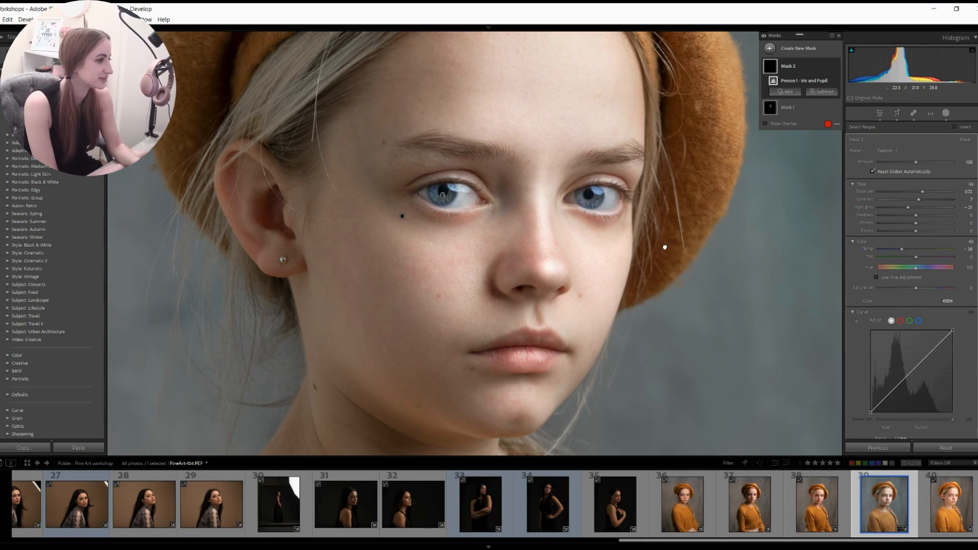
{"action": "key", "text": "z"}
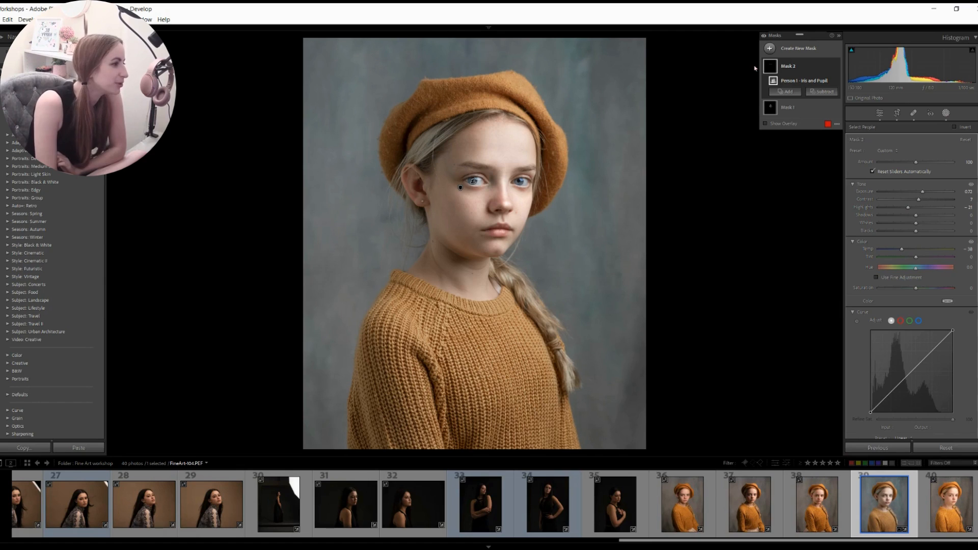
- Add a Select Background mask and set its Temp to -14 for a blue backdrop
{"action": "left_click", "coordinate": [770, 48]}
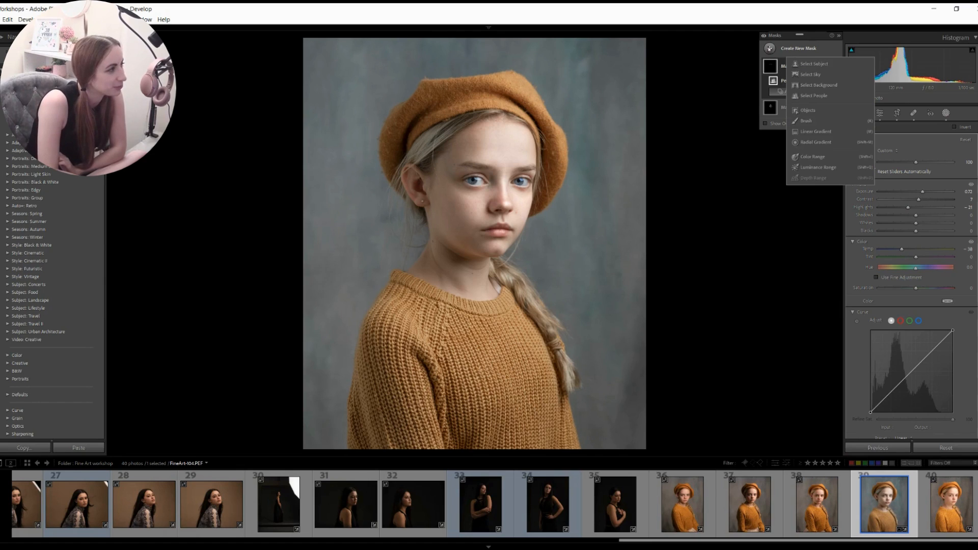
{"action": "left_click", "coordinate": [820, 85]}
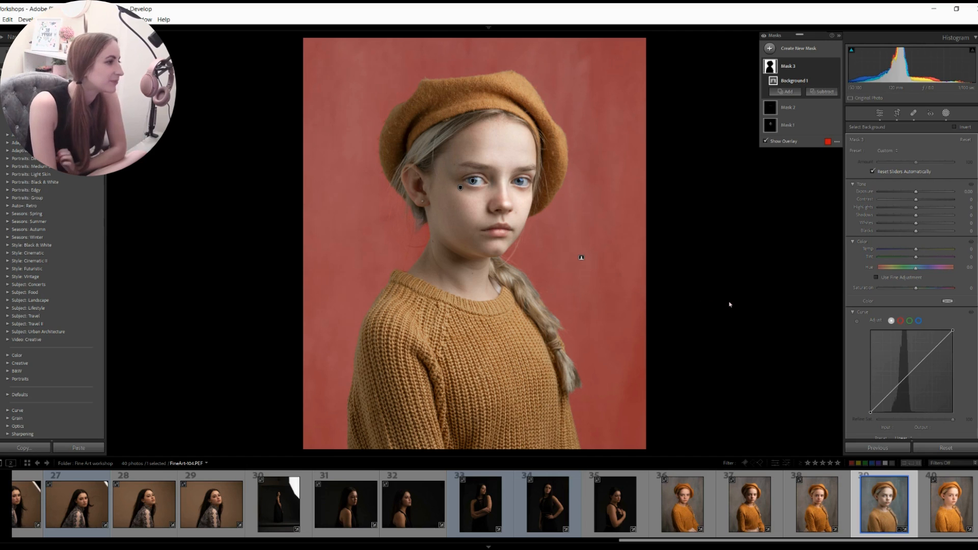
{"action": "left_click_drag", "start_coordinate": [917, 252], "coordinate": [908, 252]}
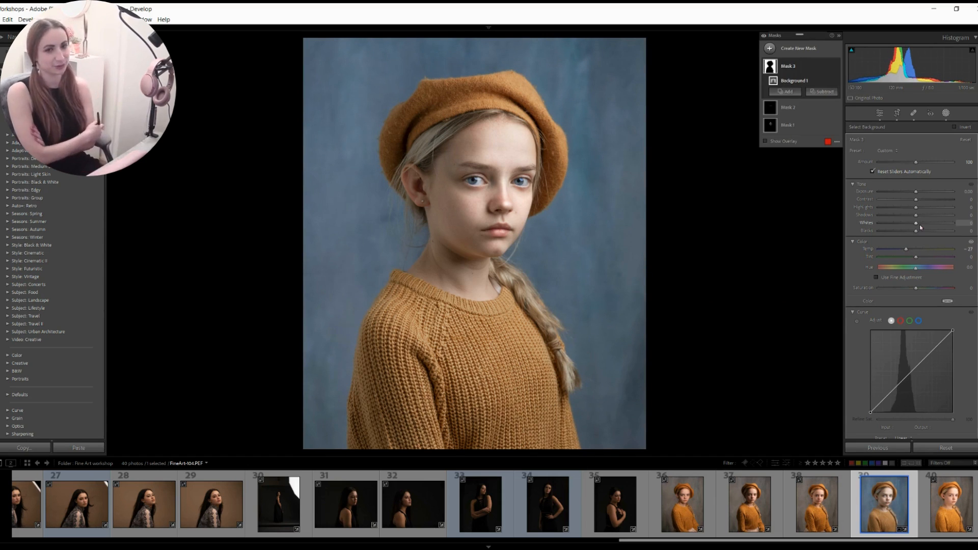
{"action": "left_click_drag", "start_coordinate": [906, 249], "coordinate": [914, 254]}
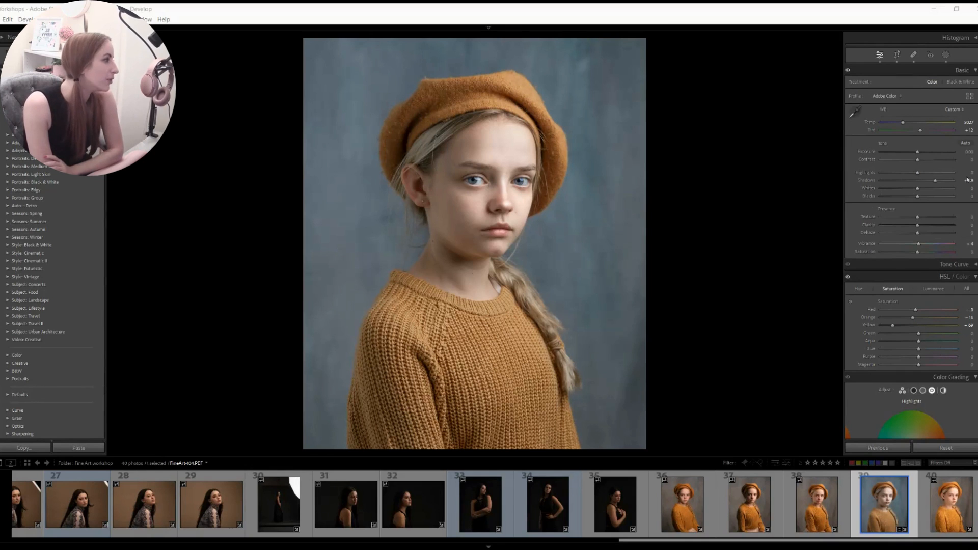
- Grade the shadows to Hue 198 at about 16 saturation with slightly lifted luminance
{"action": "scroll", "coordinate": [910, 255], "scroll_direction": "down", "scroll_amount": 5}
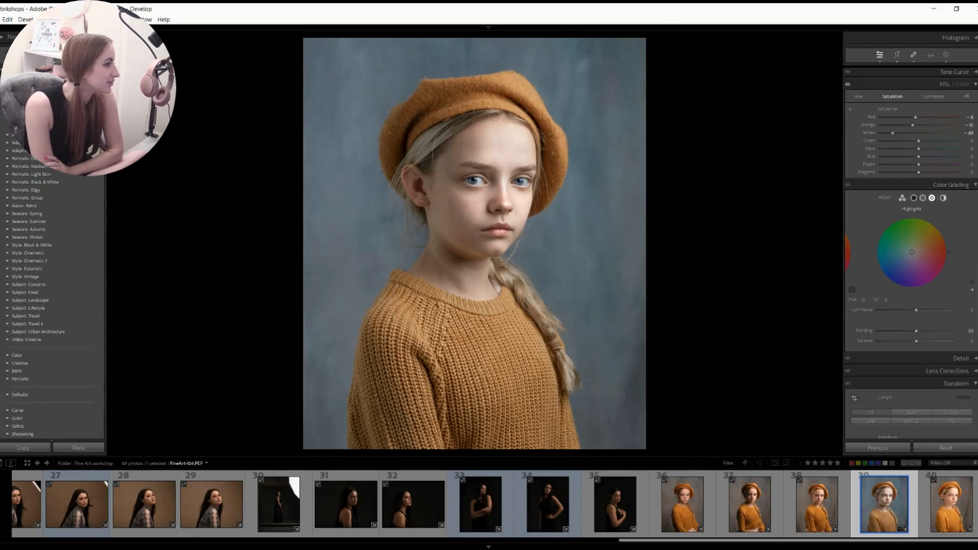
{"action": "left_click", "coordinate": [913, 203]}
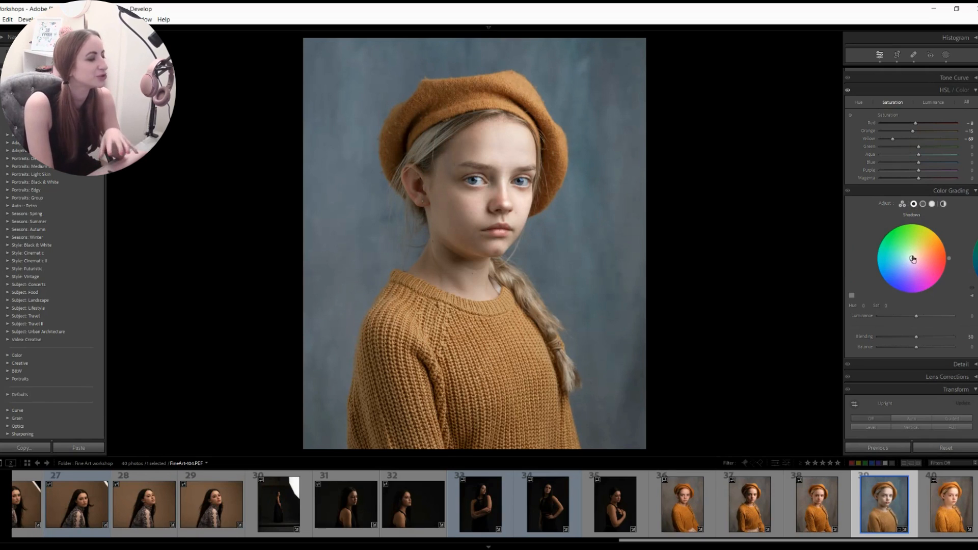
{"action": "left_click", "coordinate": [904, 274]}
{"action": "left_click_drag", "start_coordinate": [904, 272], "coordinate": [905, 269]}
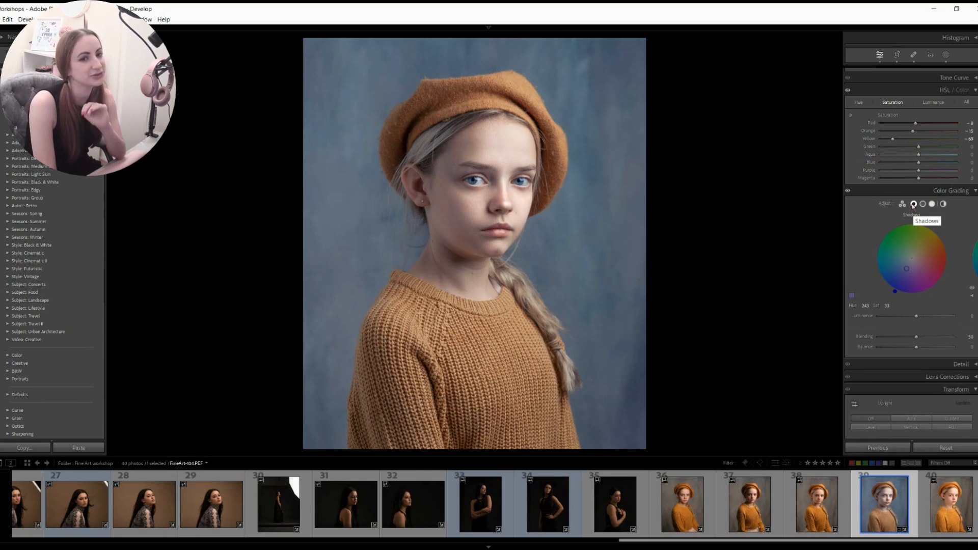
{"action": "left_click_drag", "start_coordinate": [895, 293], "coordinate": [906, 260]}
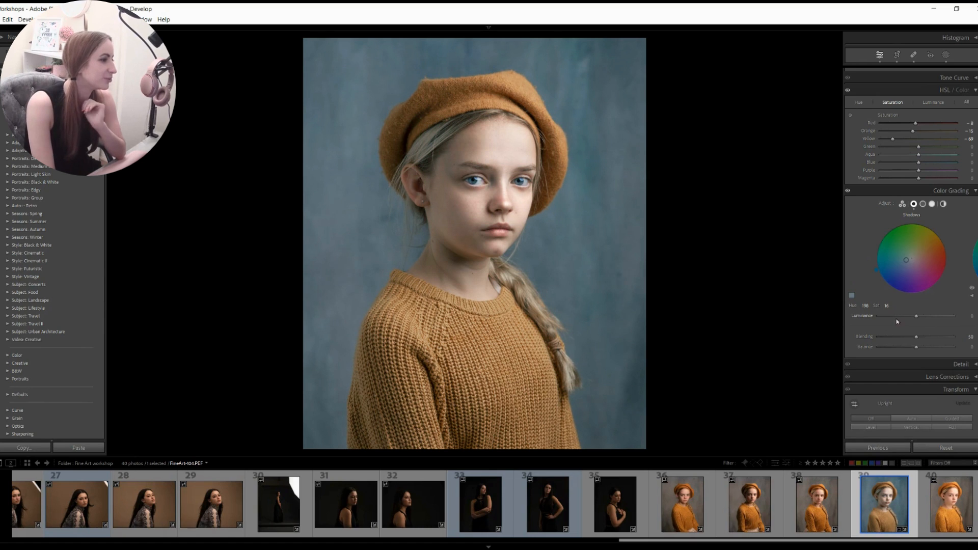
{"action": "mouse_move", "coordinate": [919, 316]}
{"action": "left_mouse_down"}
{"action": "mouse_move", "coordinate": [975, 324]}
{"action": "mouse_move", "coordinate": [923, 327]}
{"action": "left_mouse_up"}
{"action": "left_click", "coordinate": [932, 204]}
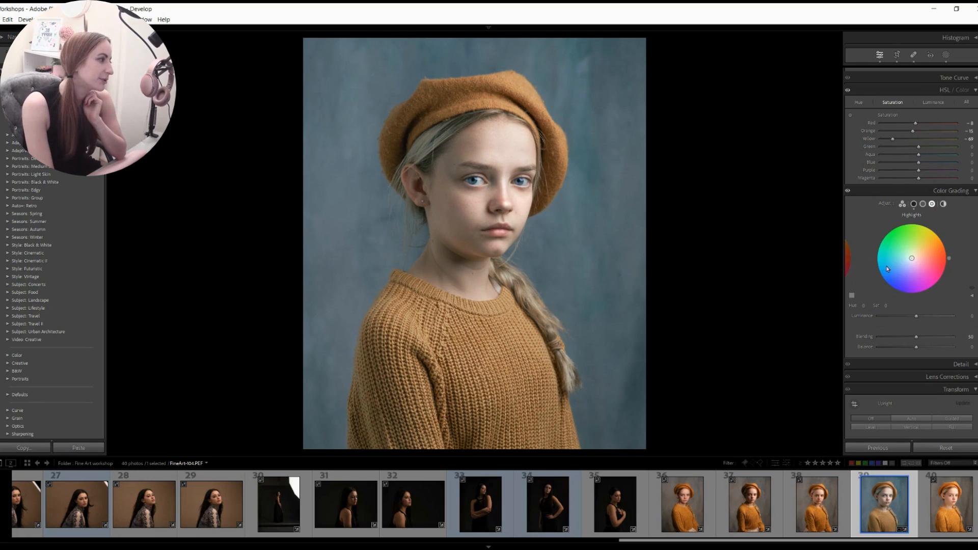
- Tint the highlights warm peach at Hue 38, Saturation 34, and darken shadow luminance to -15
{"action": "mouse_move", "coordinate": [936, 255]}
{"action": "left_mouse_down"}
{"action": "mouse_move", "coordinate": [923, 258]}
{"action": "mouse_move", "coordinate": [947, 249]}
{"action": "mouse_move", "coordinate": [940, 238]}
{"action": "left_mouse_up"}
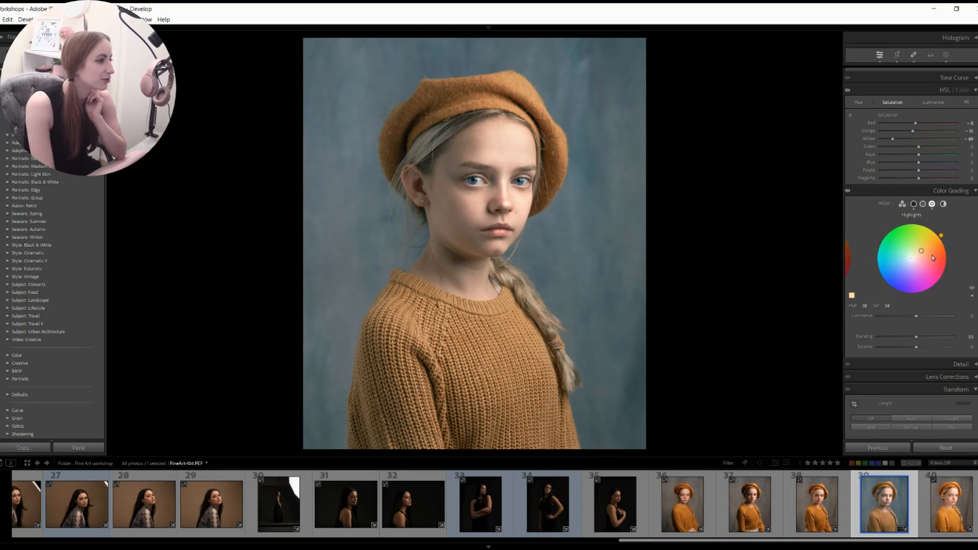
{"action": "mouse_move", "coordinate": [896, 317]}
{"action": "left_mouse_down"}
{"action": "mouse_move", "coordinate": [916, 317]}
{"action": "mouse_move", "coordinate": [896, 316]}
{"action": "left_mouse_up"}
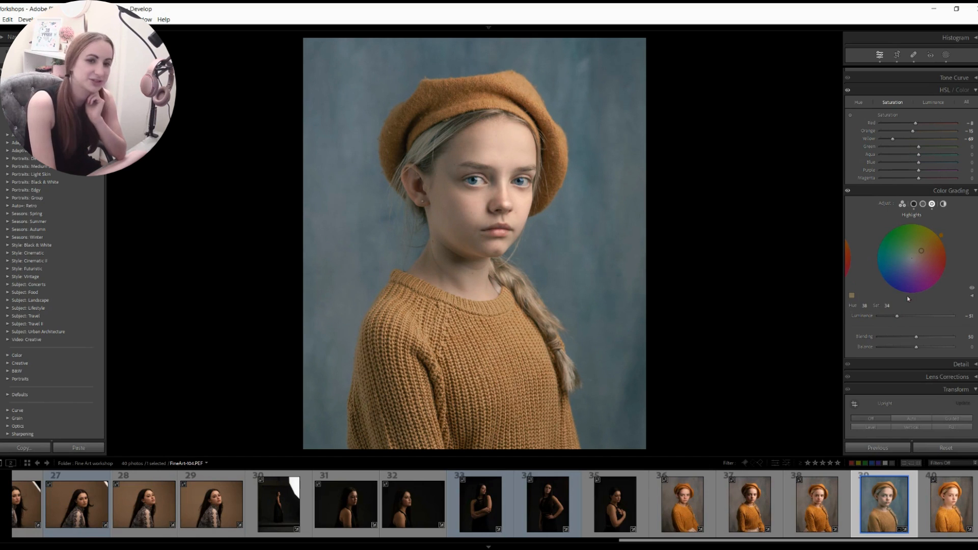
{"action": "left_click_drag", "start_coordinate": [925, 256], "coordinate": [929, 251]}
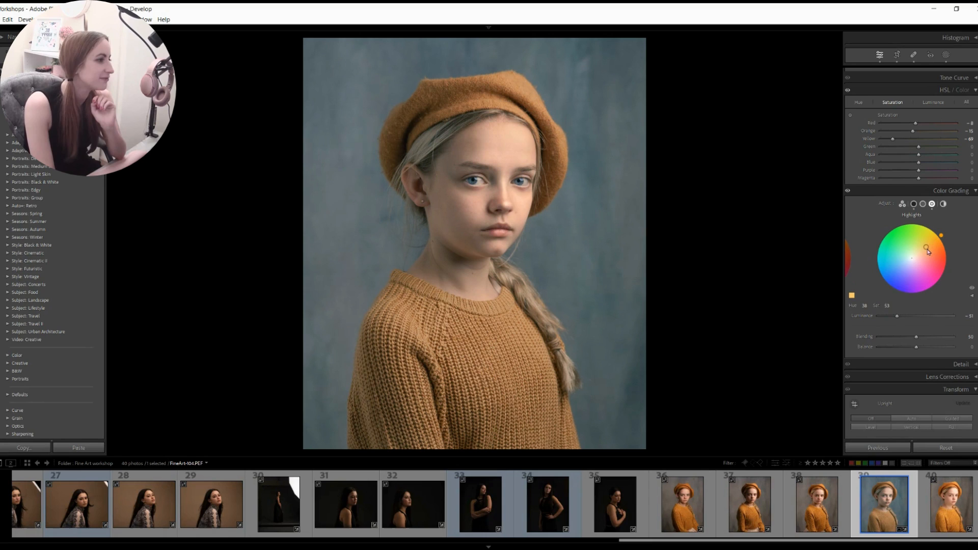
{"action": "left_click", "coordinate": [914, 204]}
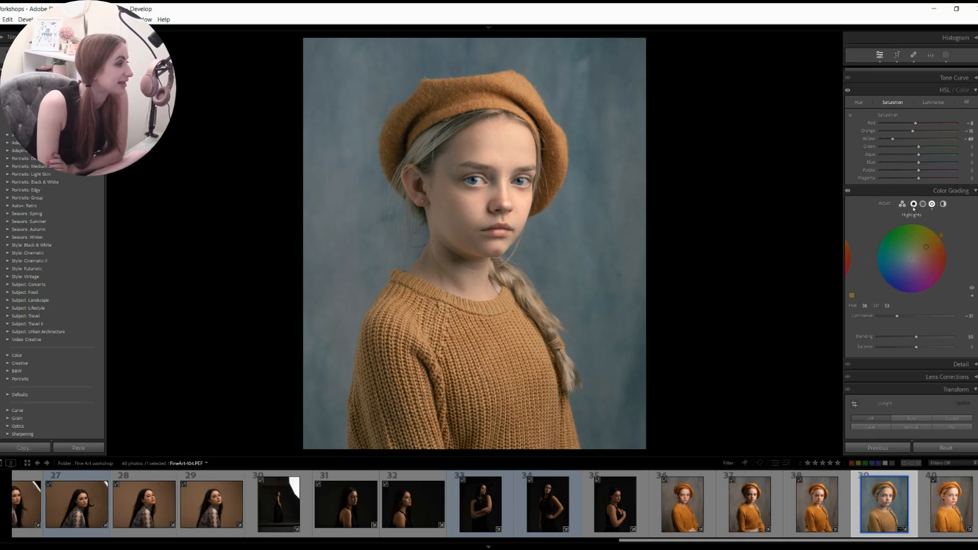
{"action": "left_click_drag", "start_coordinate": [917, 318], "coordinate": [910, 318]}
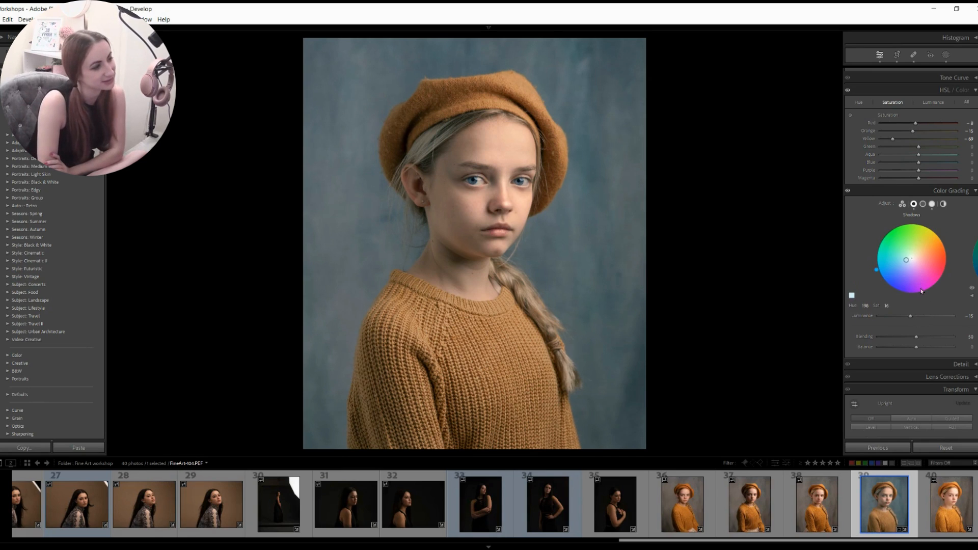
- Compare with Color Grading off, then set highlight luminance to -12 and soften the warm tint
{"action": "left_click", "coordinate": [848, 192]}
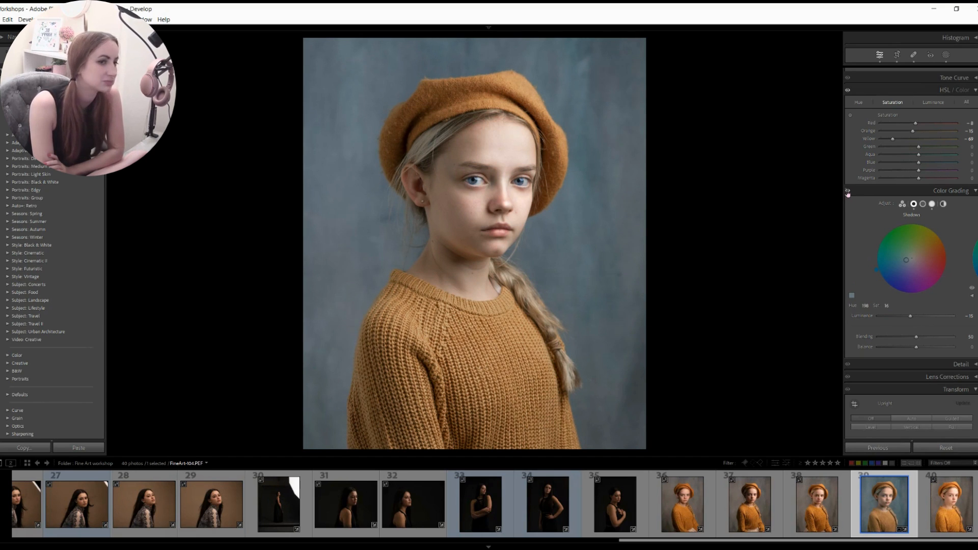
{"action": "left_click", "coordinate": [848, 192]}
{"action": "left_click", "coordinate": [932, 204]}
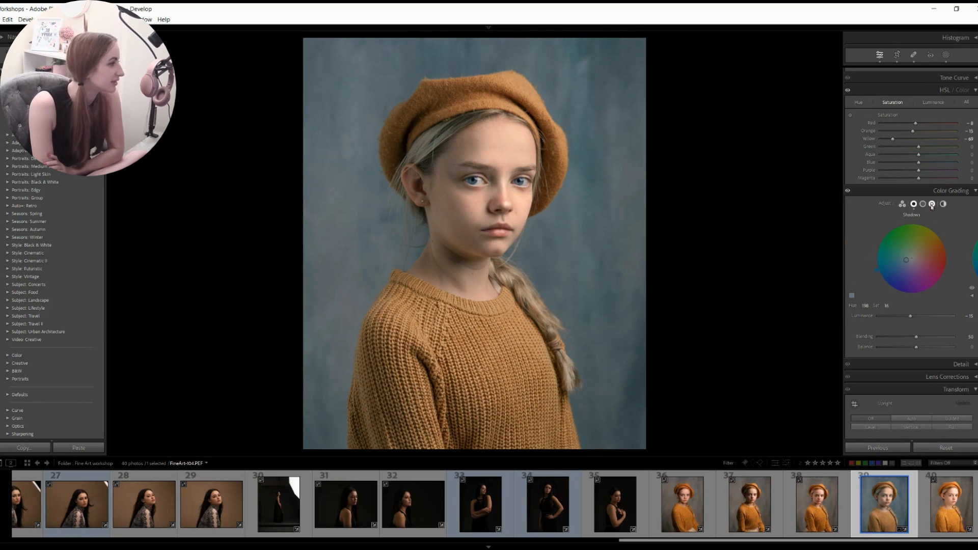
{"action": "left_click_drag", "start_coordinate": [898, 317], "coordinate": [912, 317]}
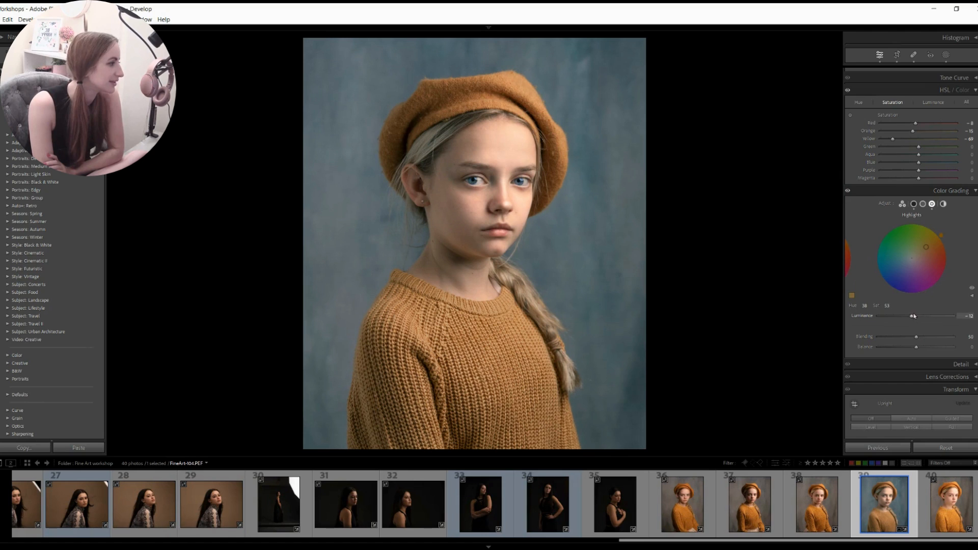
{"action": "left_click", "coordinate": [848, 192]}
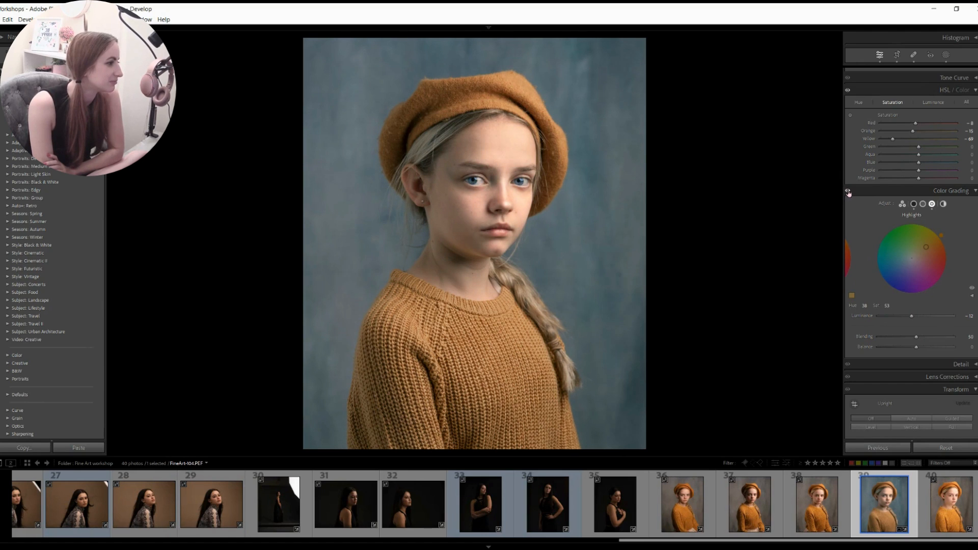
{"action": "left_click_drag", "start_coordinate": [925, 250], "coordinate": [922, 253]}
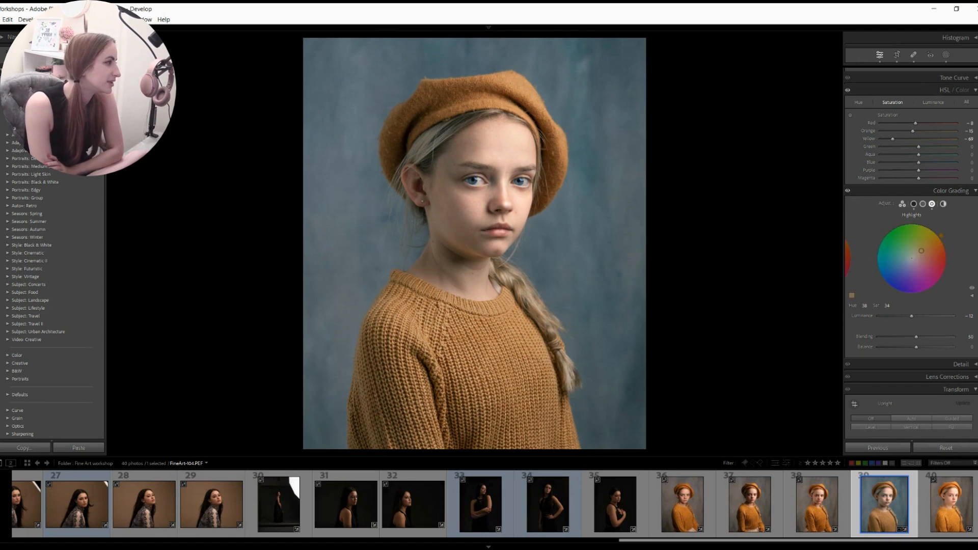
- Draw a radial gradient mask over the girl's face and invert it to affect the background
{"action": "left_click", "coordinate": [946, 55]}
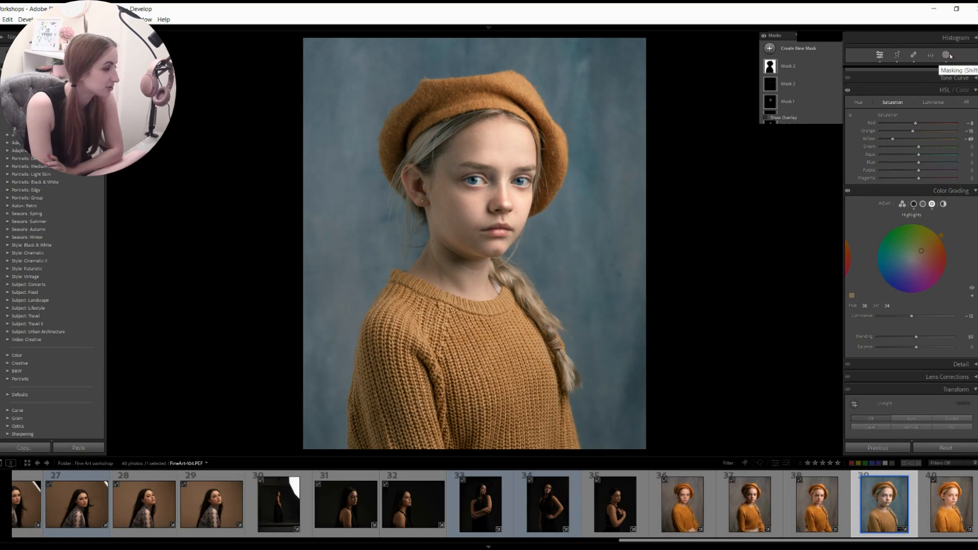
{"action": "left_click", "coordinate": [770, 49]}
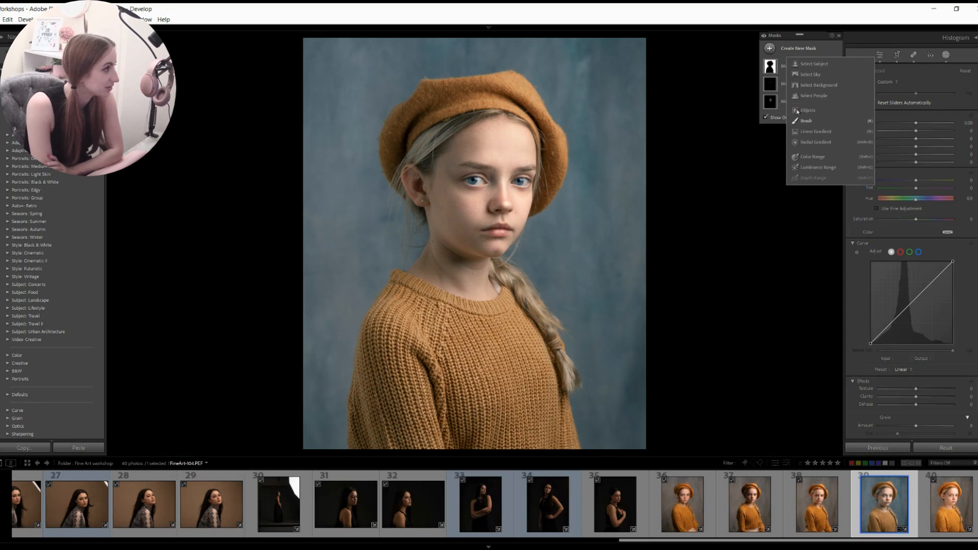
{"action": "left_click", "coordinate": [810, 142]}
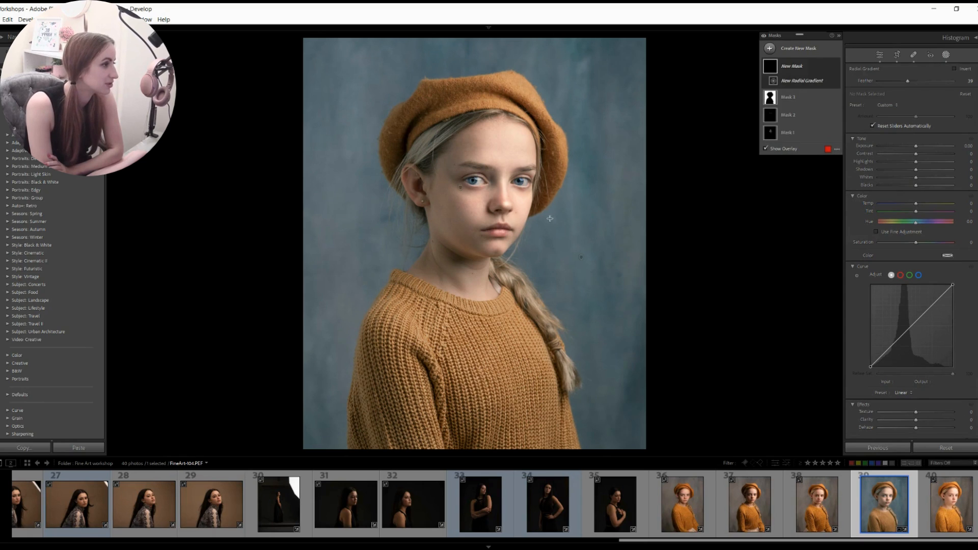
{"action": "left_click_drag", "start_coordinate": [487, 203], "coordinate": [635, 374]}
{"action": "left_click_drag", "start_coordinate": [490, 203], "coordinate": [482, 209]}
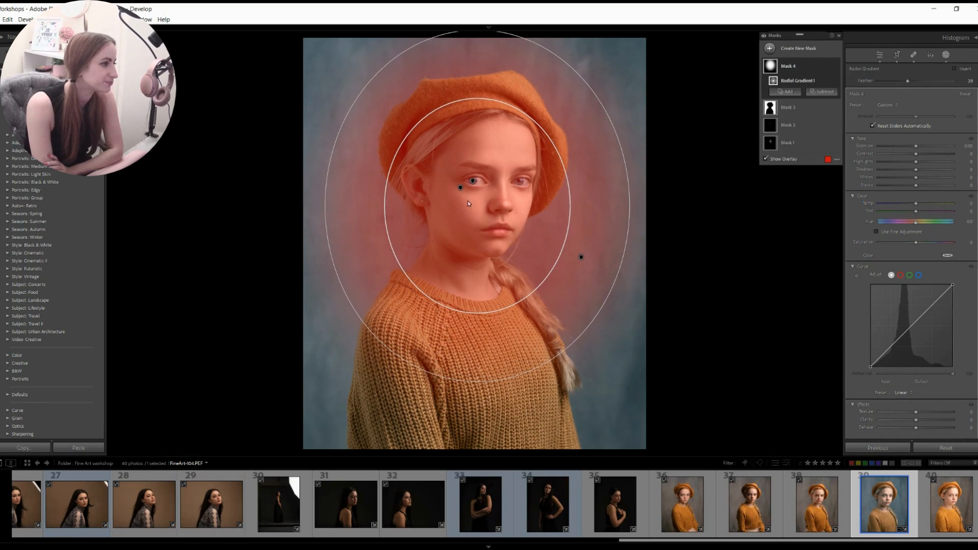
{"action": "left_click", "coordinate": [956, 70]}
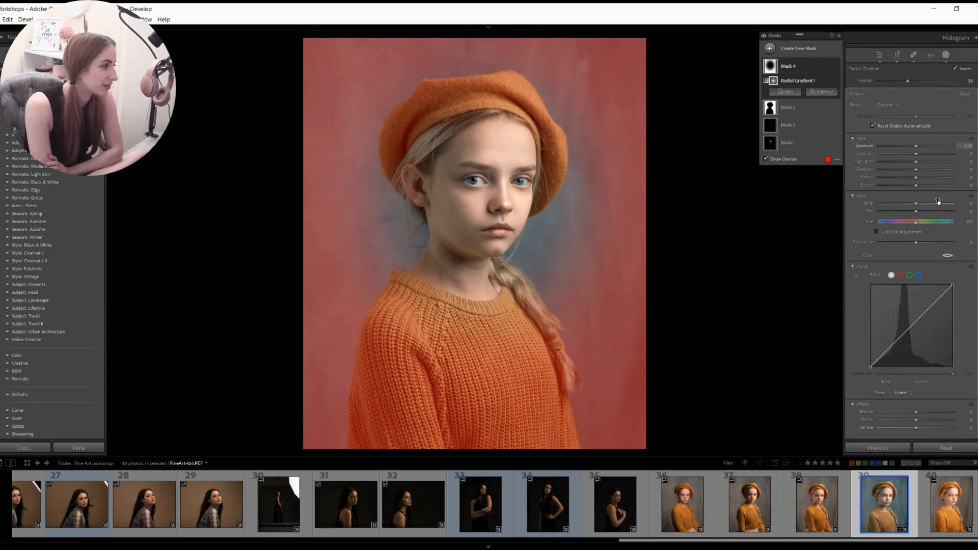
- Set the inverted radial mask to Temp -33, Saturation -20 and Exposure -0.51, refining its position and feather
{"action": "left_click_drag", "start_coordinate": [906, 202], "coordinate": [910, 206]}
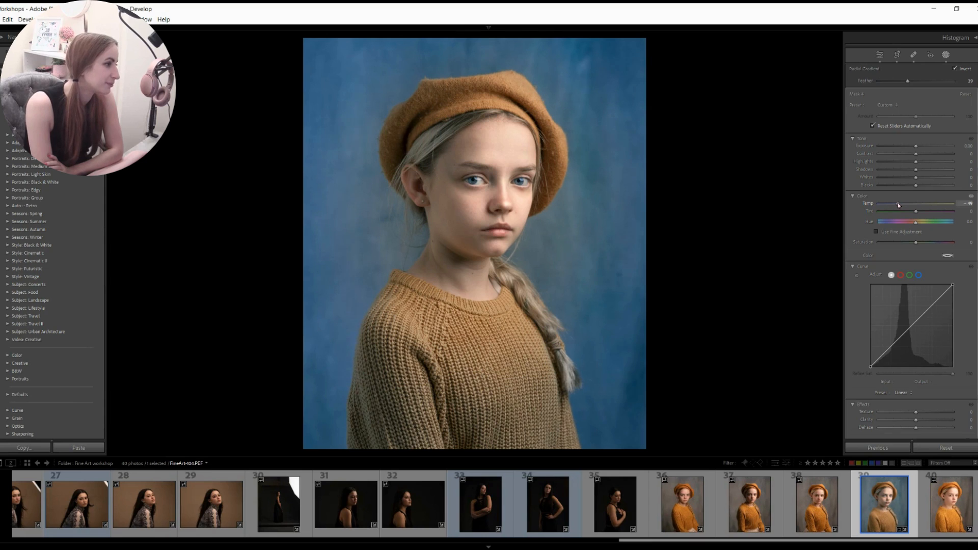
{"action": "left_click_drag", "start_coordinate": [901, 202], "coordinate": [903, 204]}
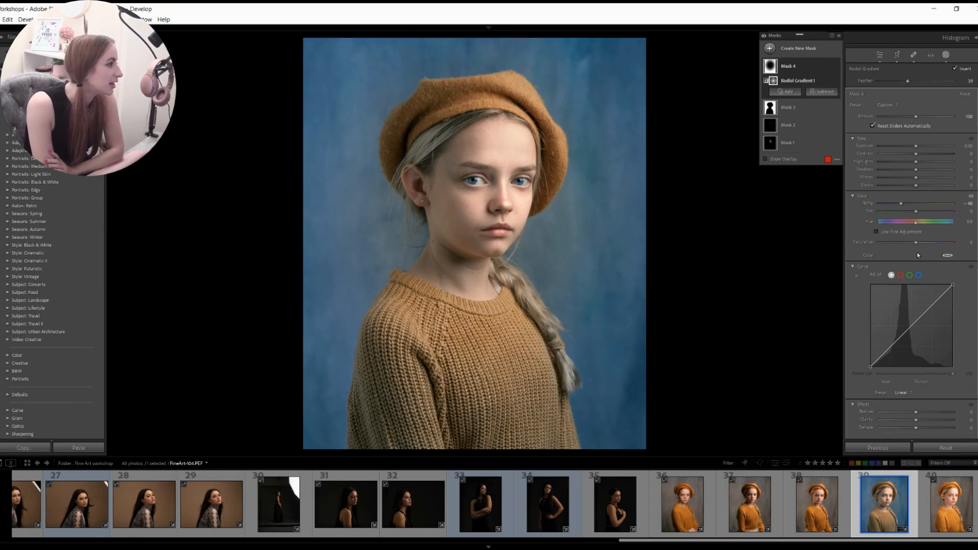
{"action": "left_click_drag", "start_coordinate": [911, 248], "coordinate": [909, 248]}
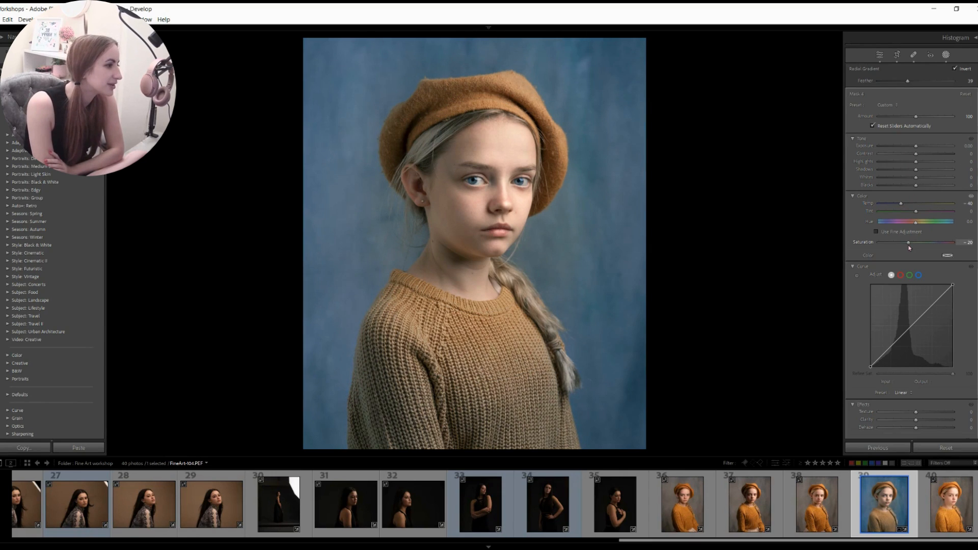
{"action": "left_click_drag", "start_coordinate": [915, 146], "coordinate": [912, 148]}
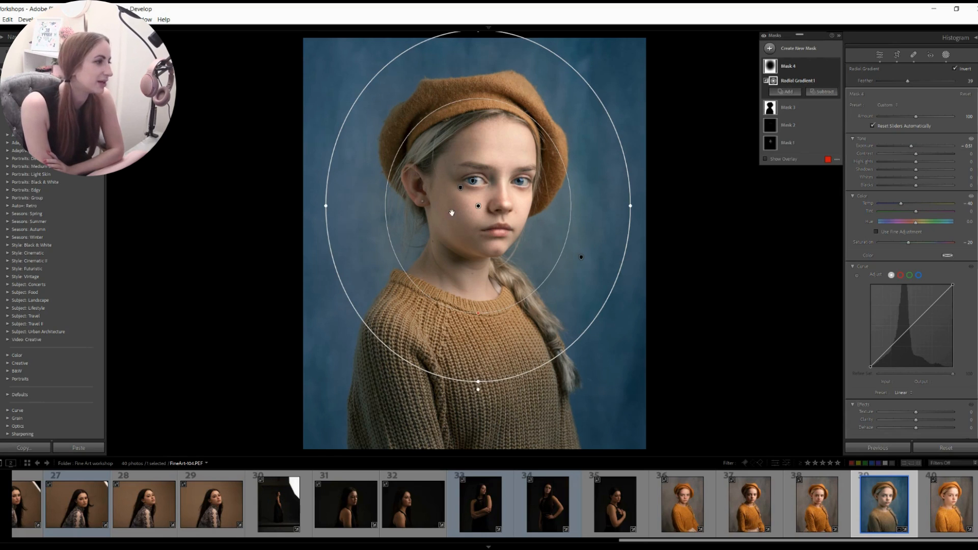
{"action": "left_click_drag", "start_coordinate": [478, 205], "coordinate": [479, 191]}
{"action": "left_click_drag", "start_coordinate": [478, 297], "coordinate": [479, 308]}
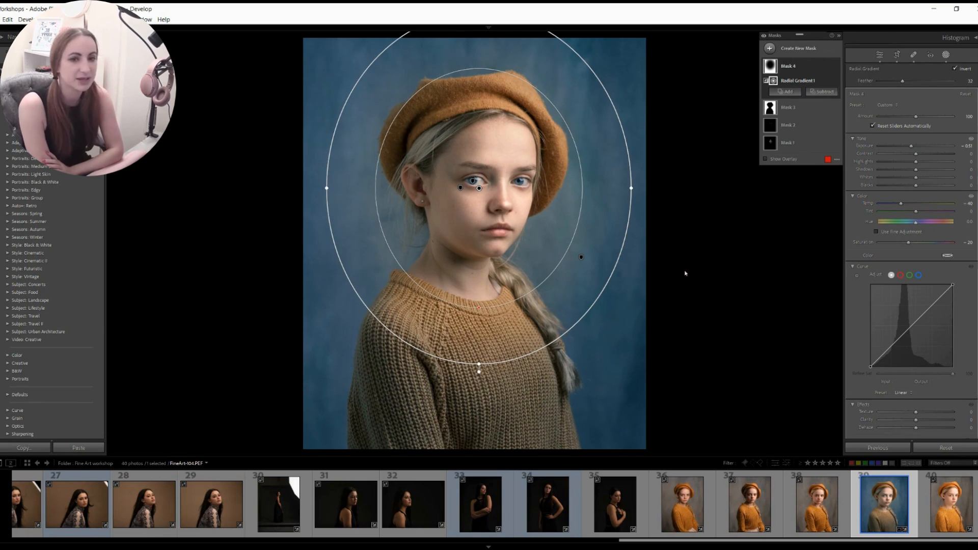
{"action": "left_click_drag", "start_coordinate": [904, 203], "coordinate": [903, 203]}
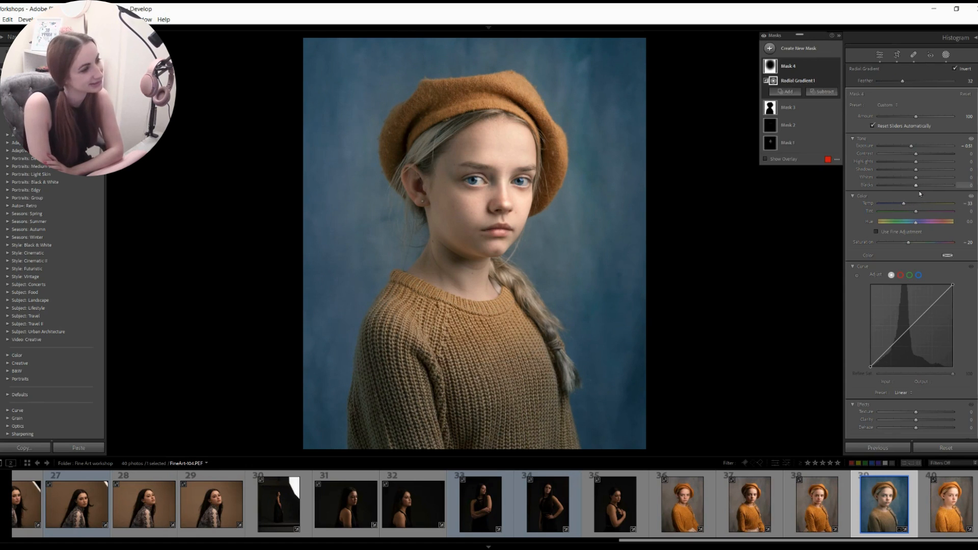
{"action": "left_click", "coordinate": [946, 55]}
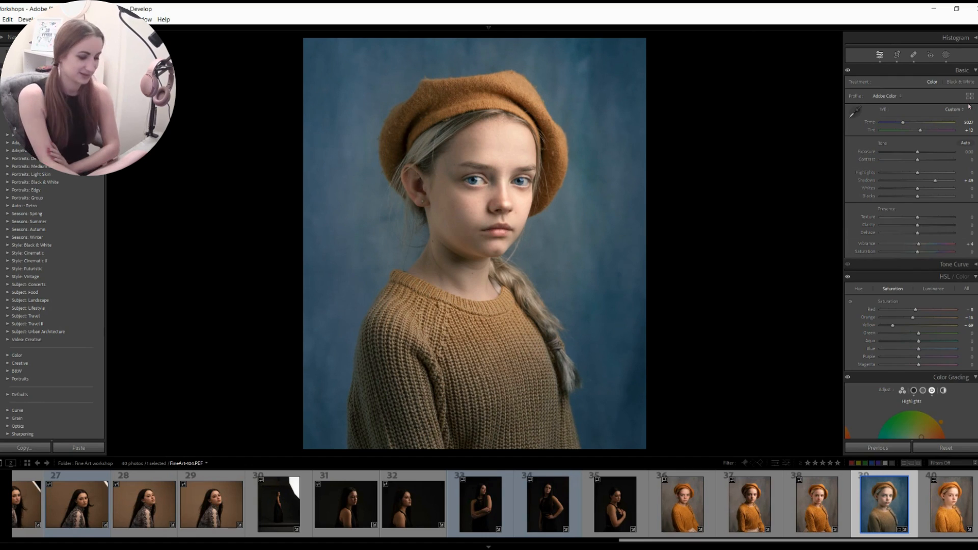